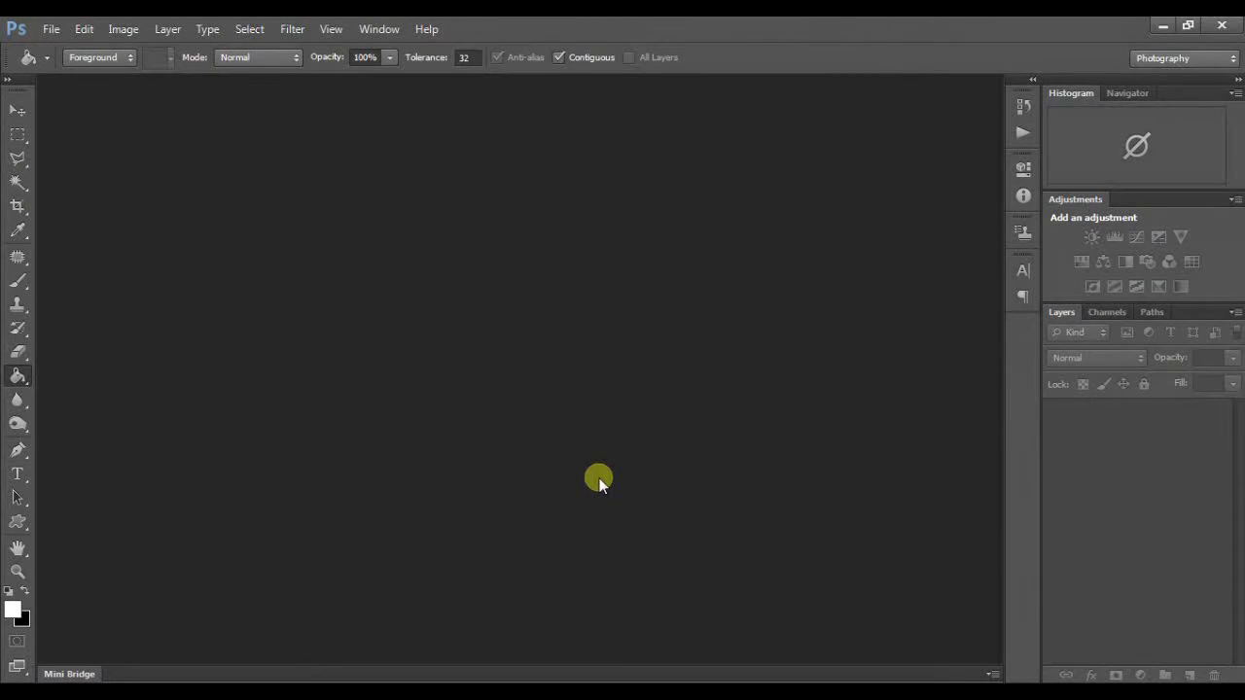
Step: Create a white Untitled-1 document, 1503 × 1362 pixels at 100 pixels/inch
left_click(51, 28)
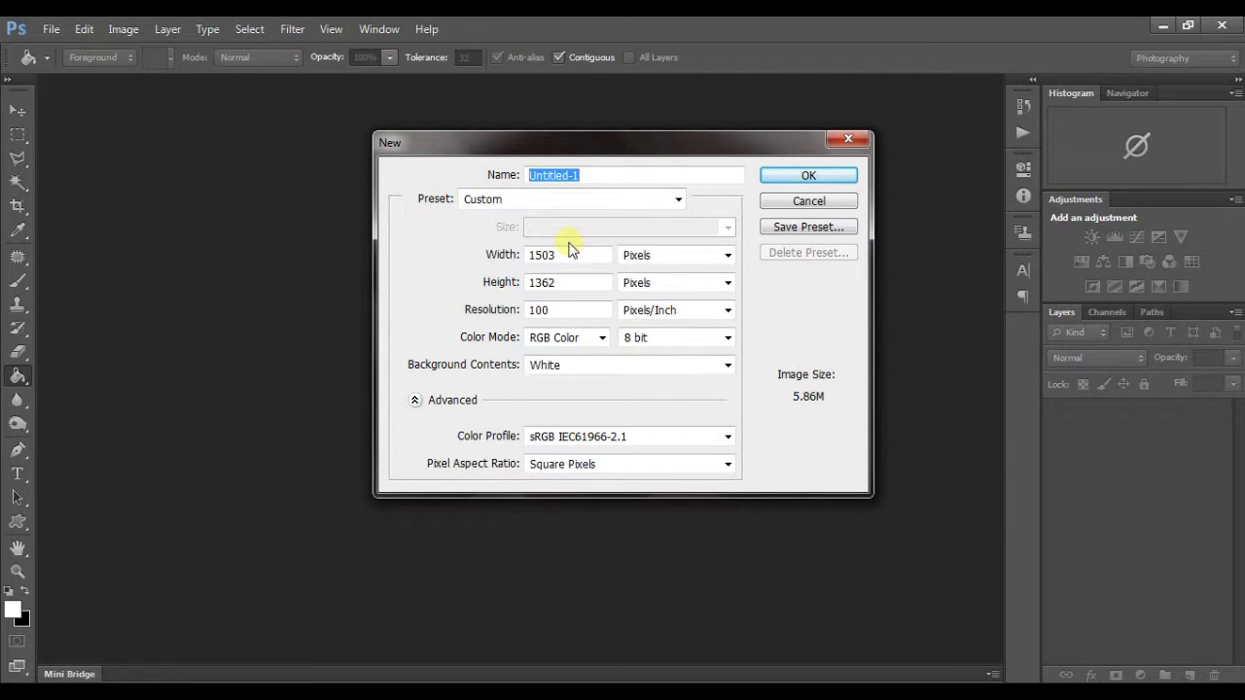
left_click(574, 259)
left_click(578, 281)
left_click(548, 313)
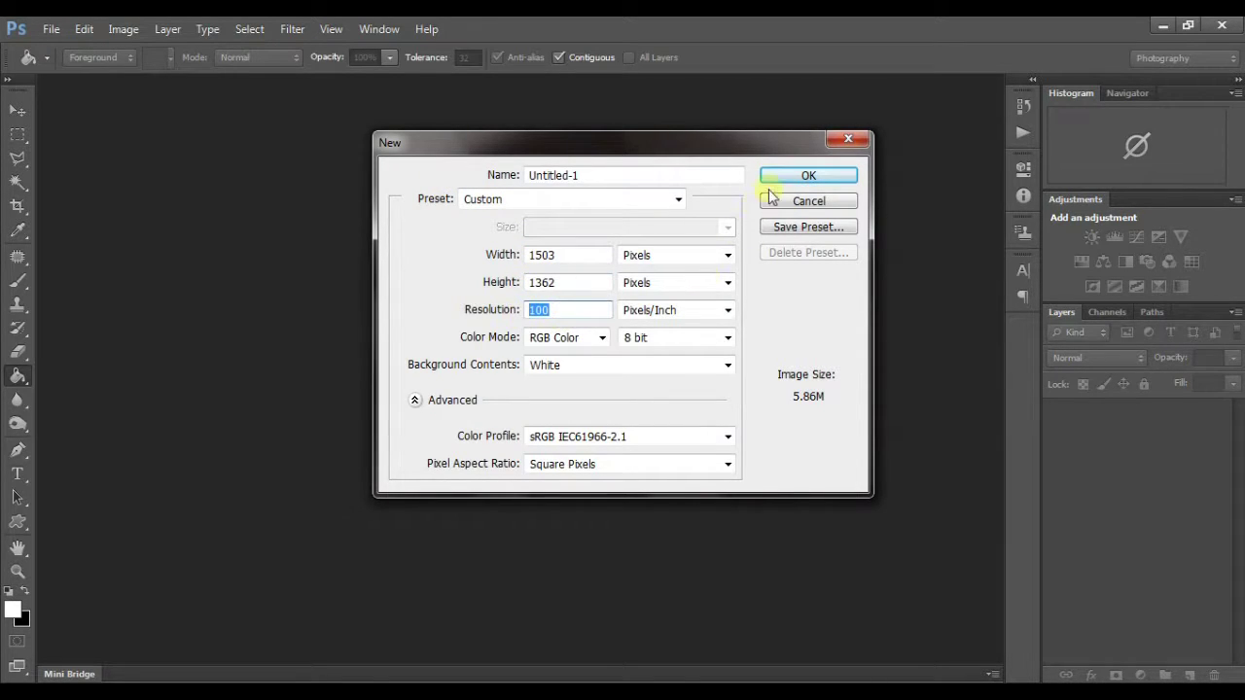
left_click(810, 177)
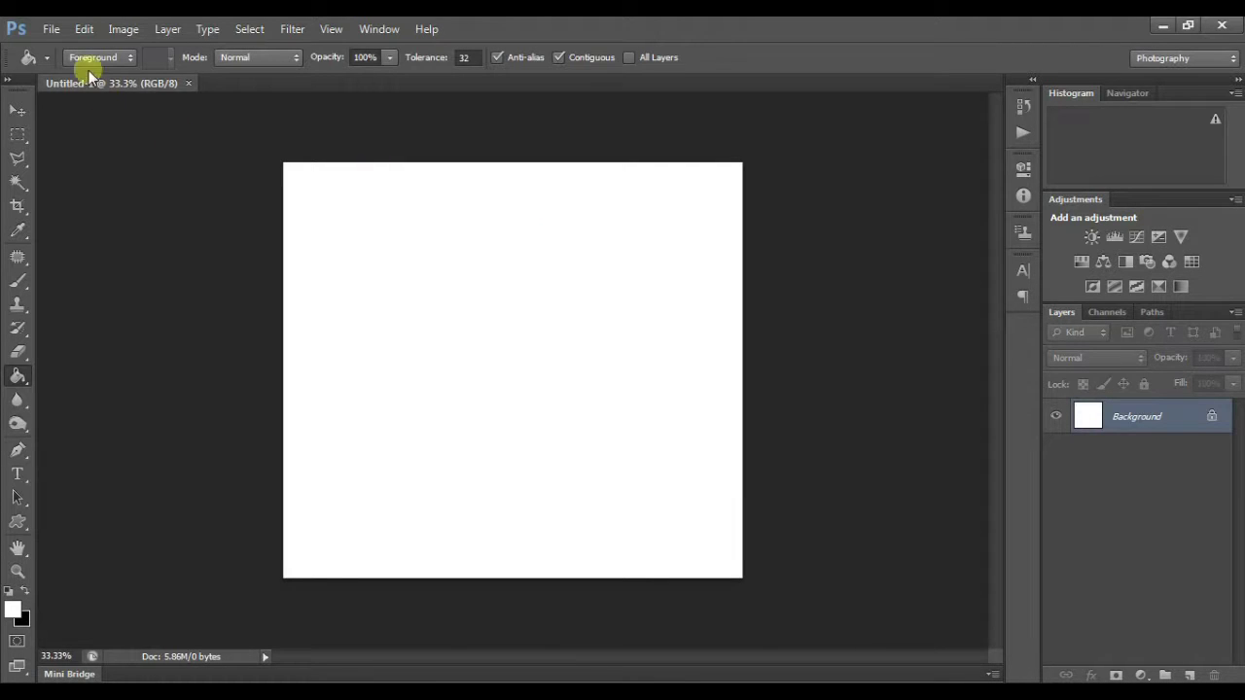
left_click(56, 29)
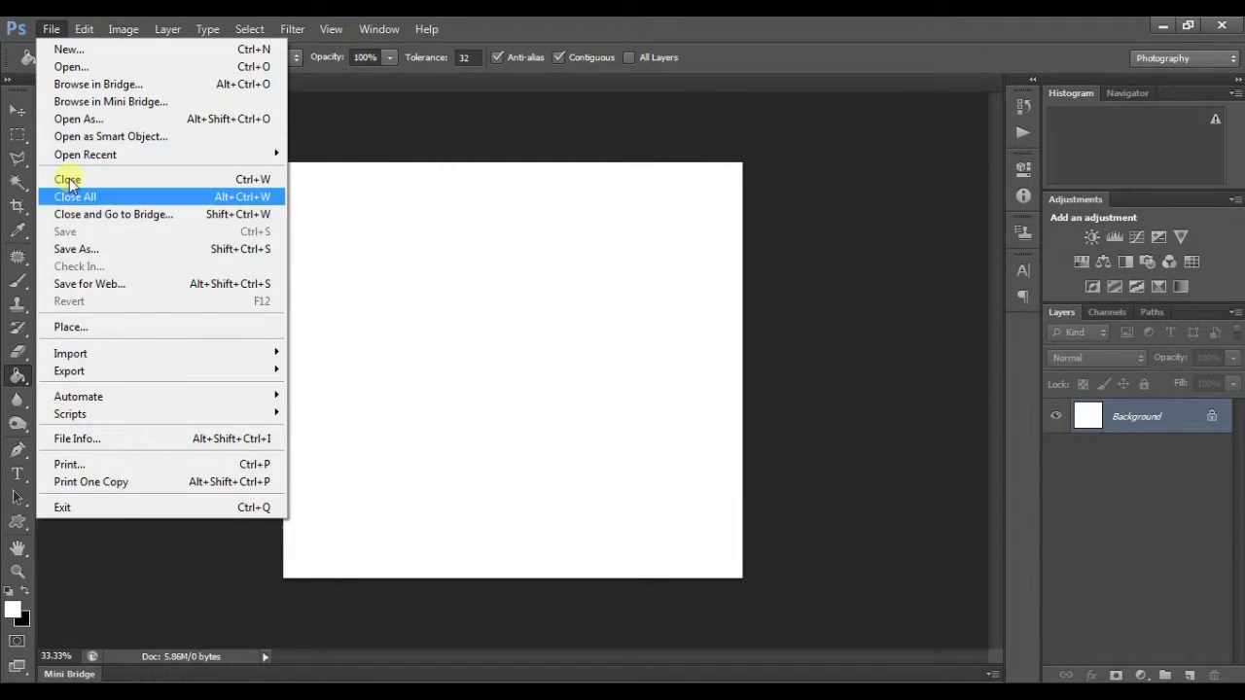
Step: Place plank-587598_1920 and stretch it past the canvas edges to fill it
left_click(70, 329)
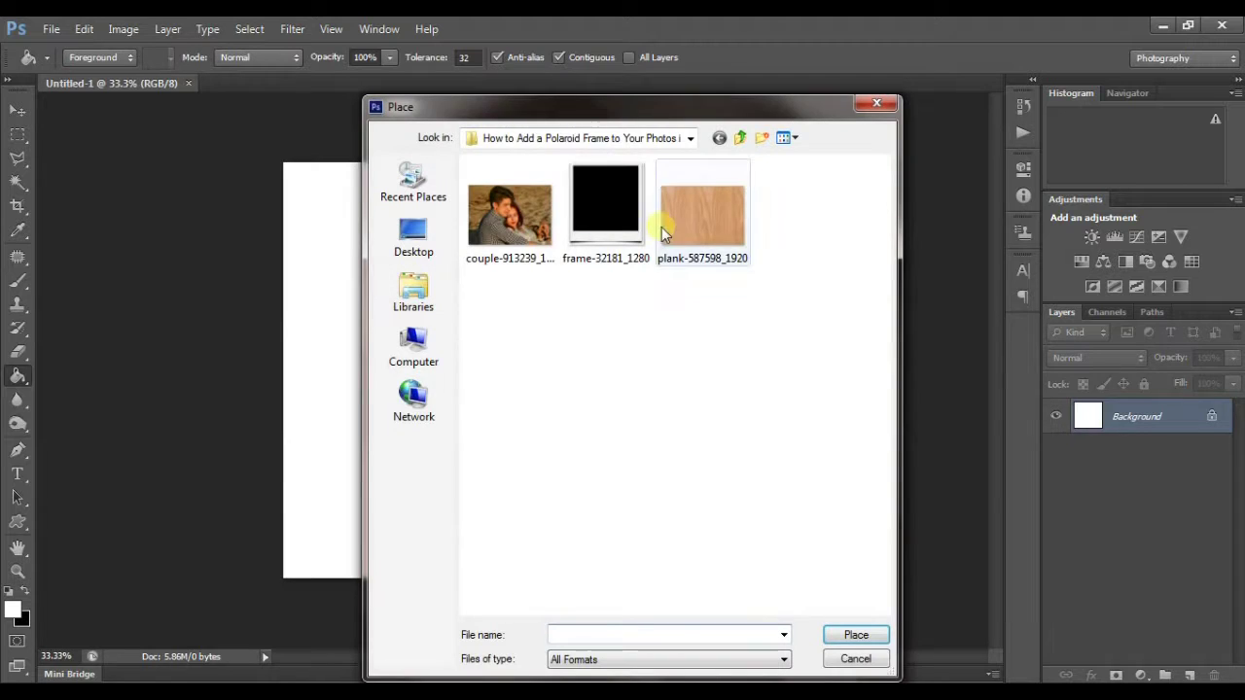
left_click(681, 219)
left_click(840, 638)
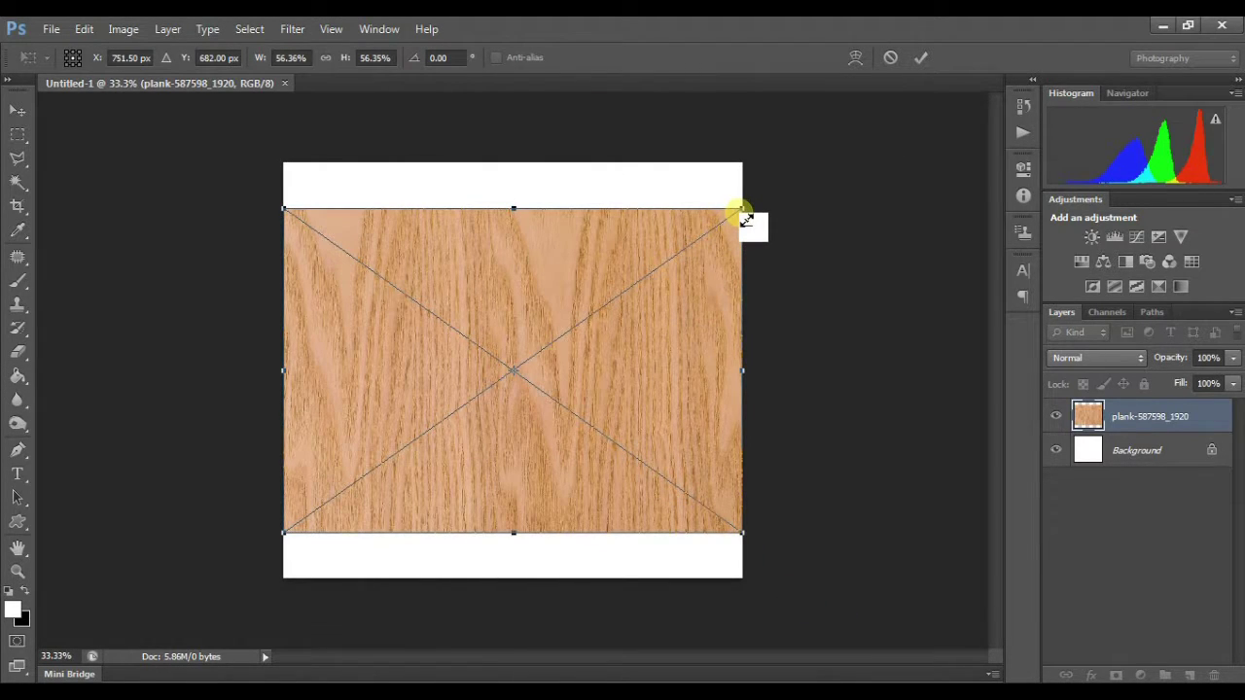
left_click_drag(741, 211, 806, 163)
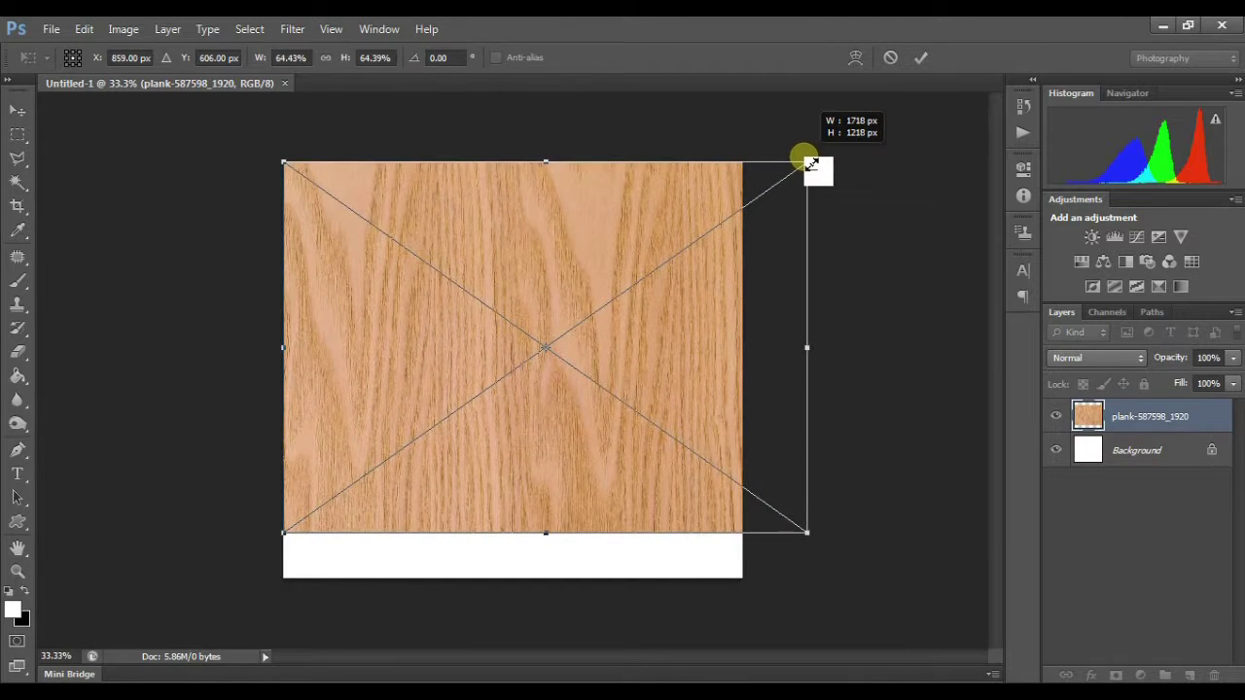
left_click_drag(814, 550, 860, 600)
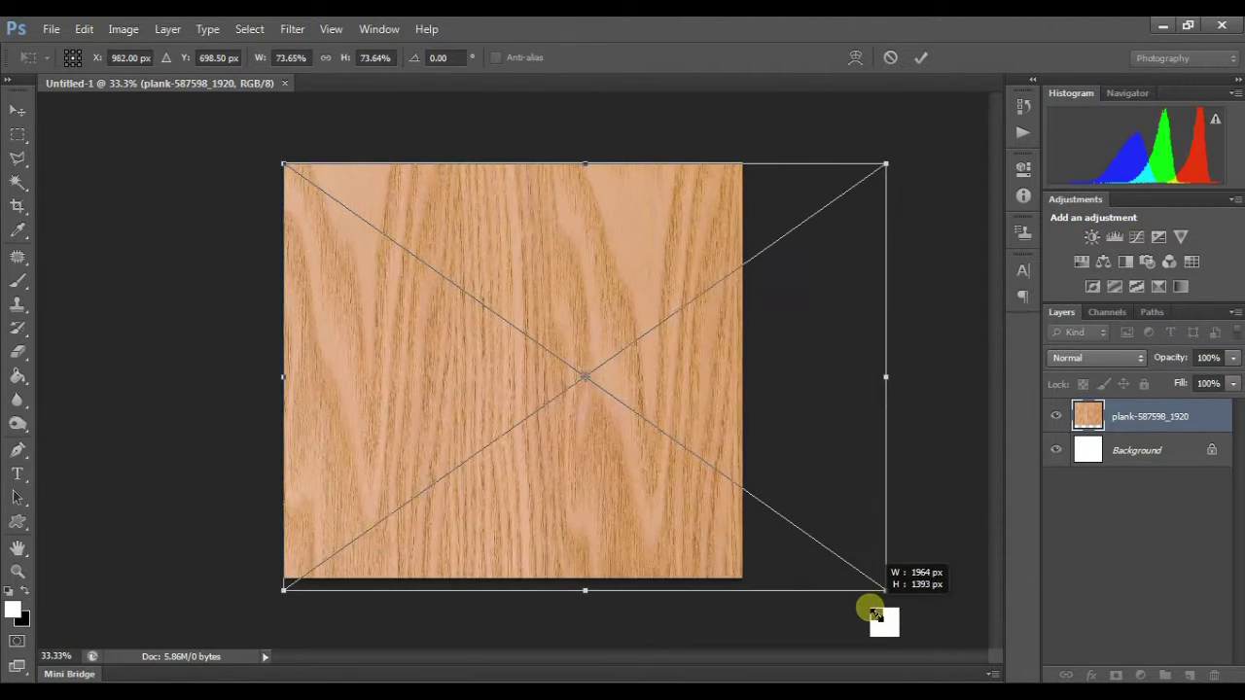
key("Return")
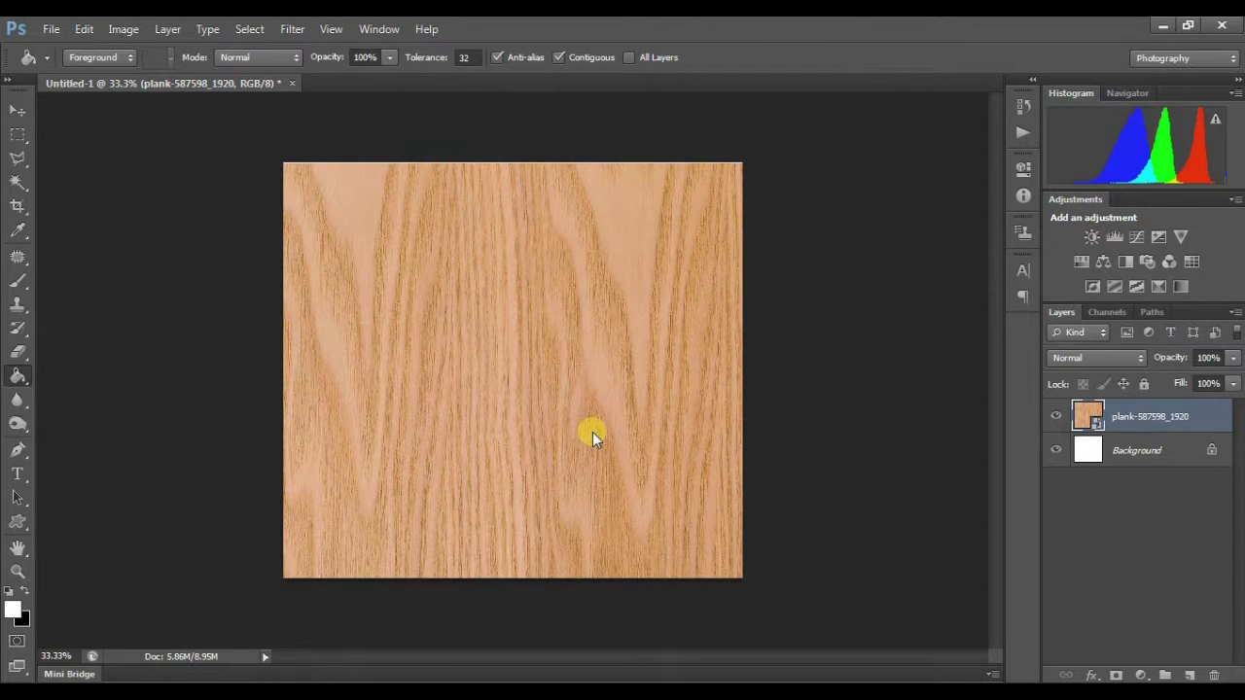
Step: Add a Hue/Saturation adjustment layer with Saturation -62 over the wood
left_click(1141, 676)
left_click(1133, 452)
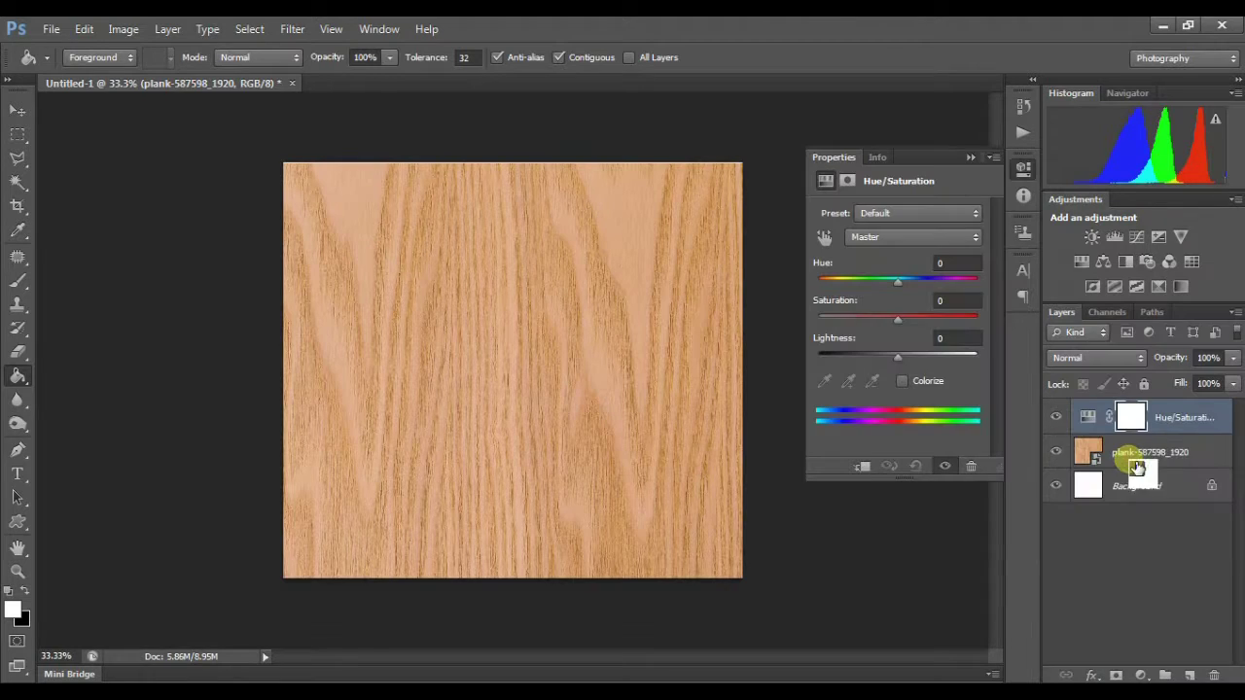
left_click(860, 317)
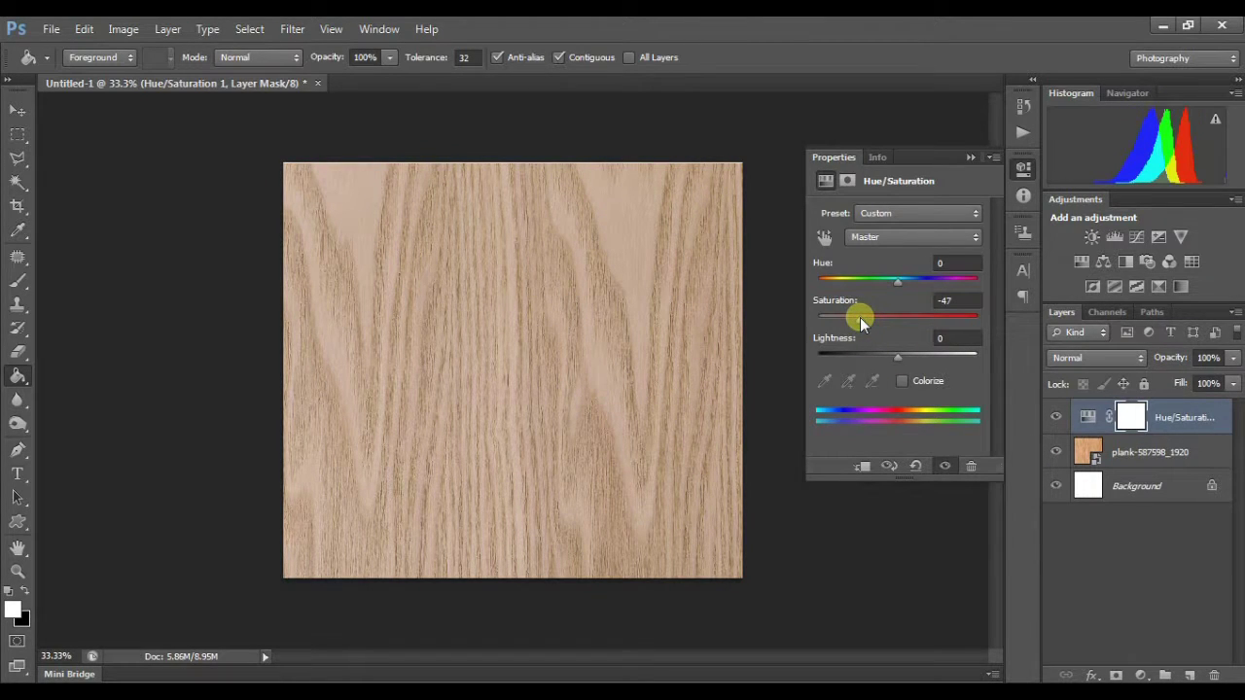
left_click_drag(860, 317, 849, 318)
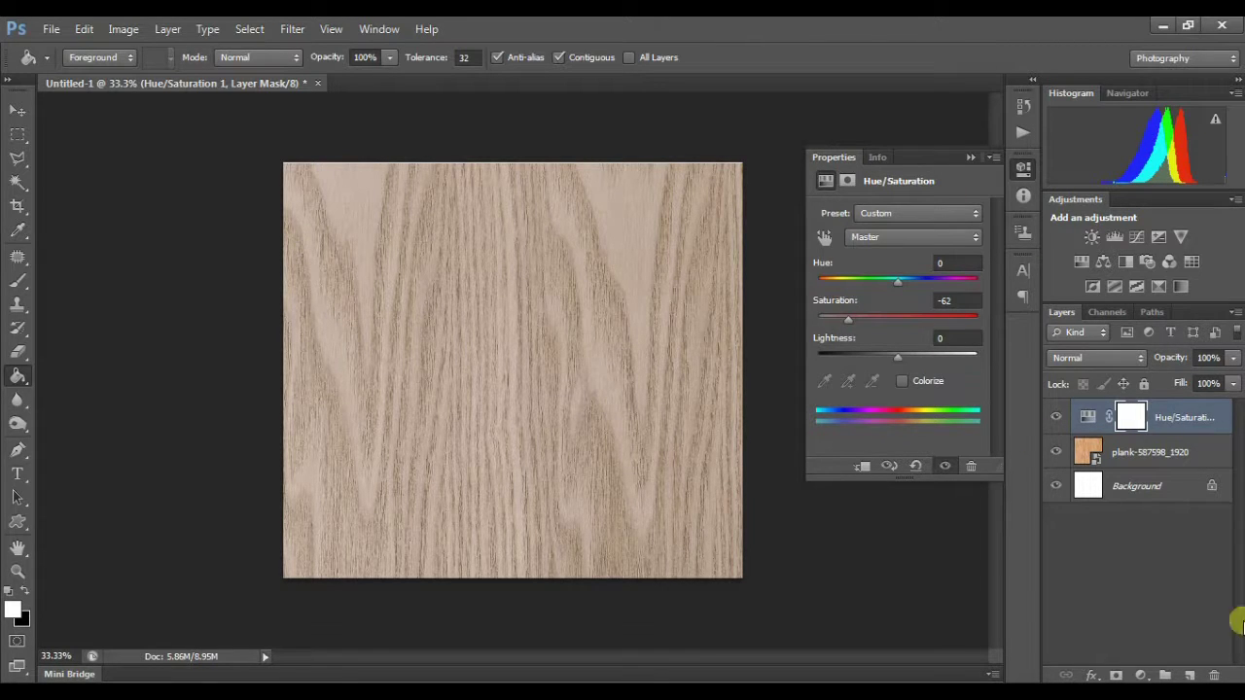
Step: Add a Curves adjustment layer with the black point moved to Input 81
left_click(1141, 675)
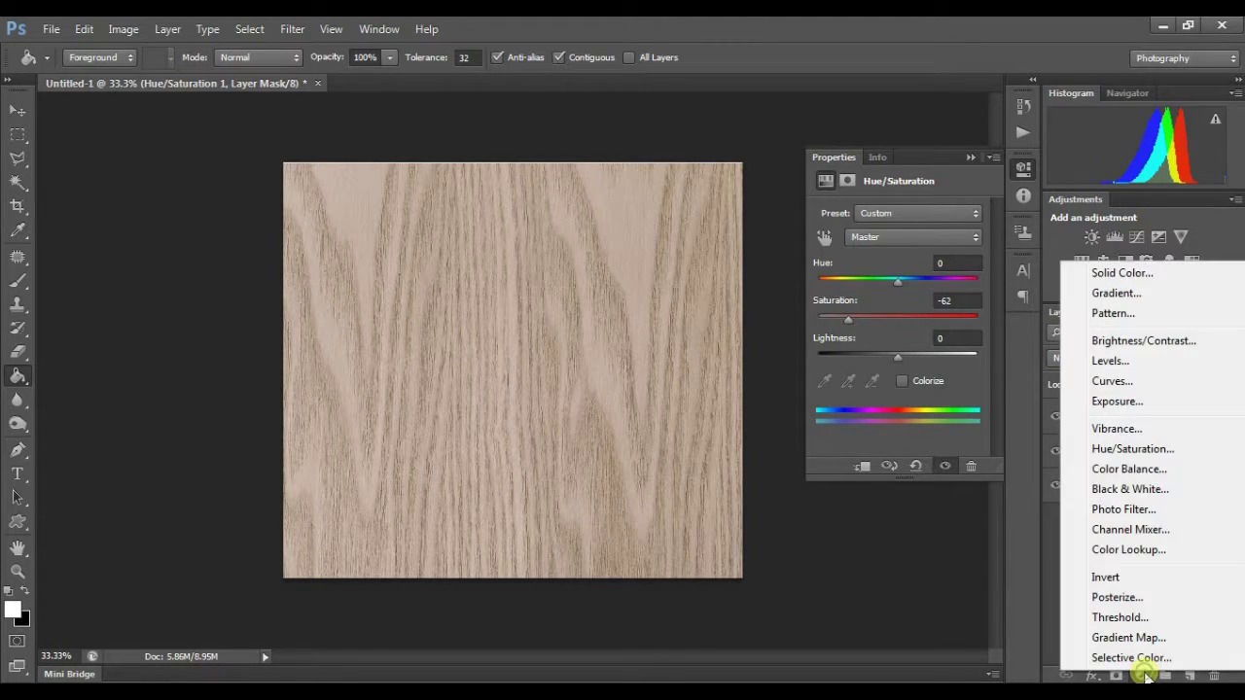
left_click(1110, 382)
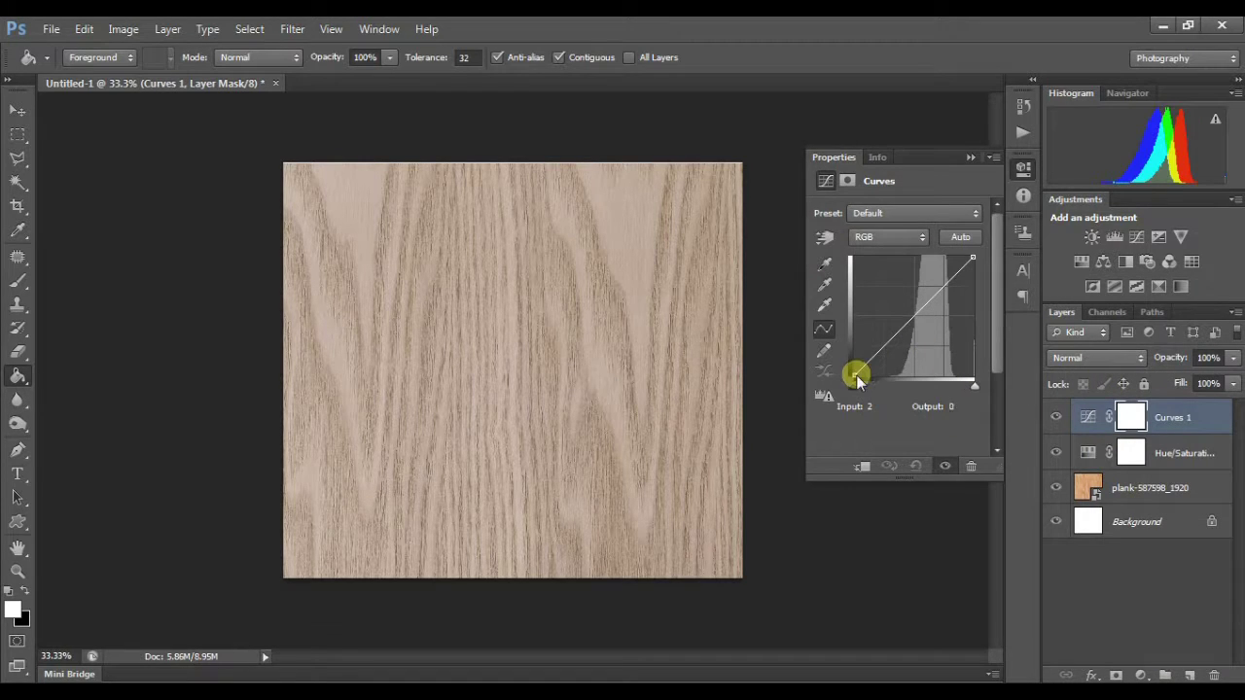
left_click_drag(852, 387, 887, 388)
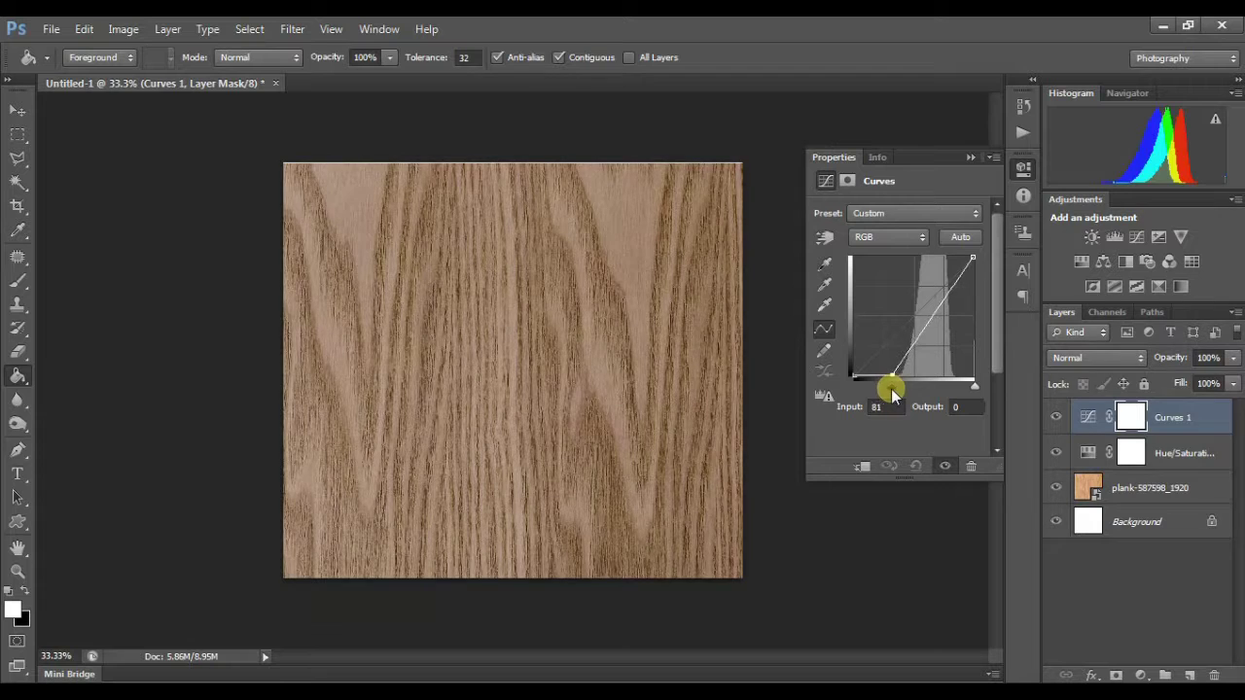
left_click(968, 162)
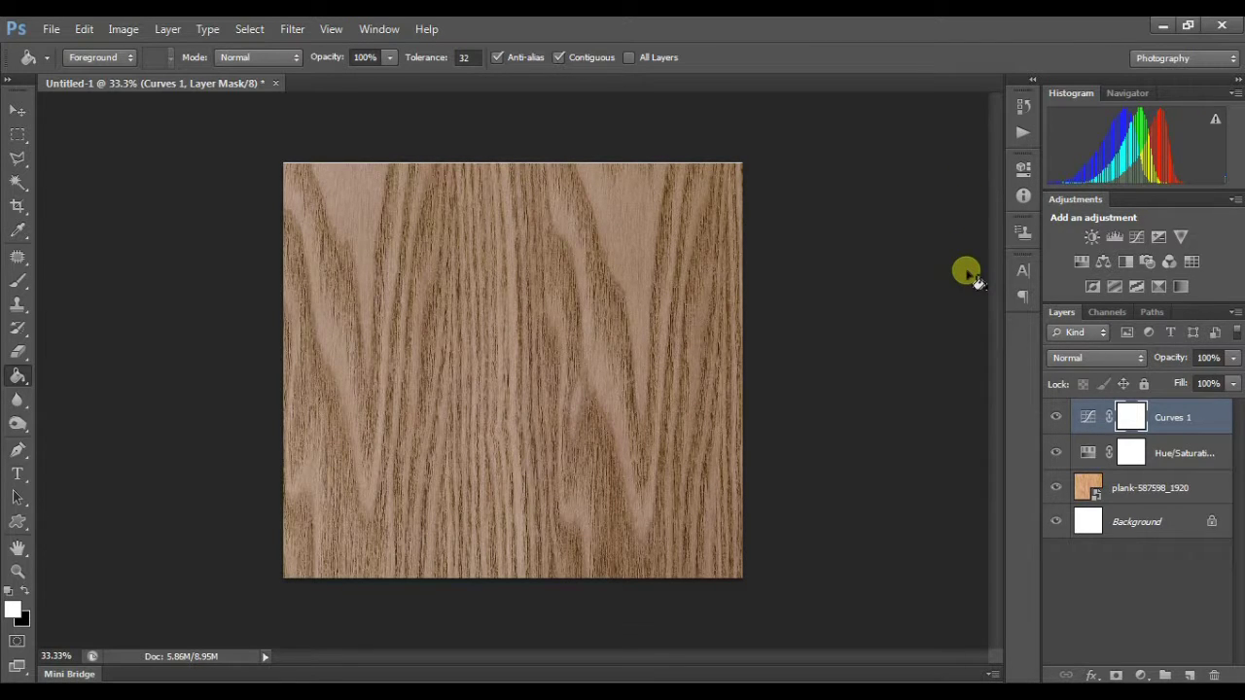
left_click(51, 28)
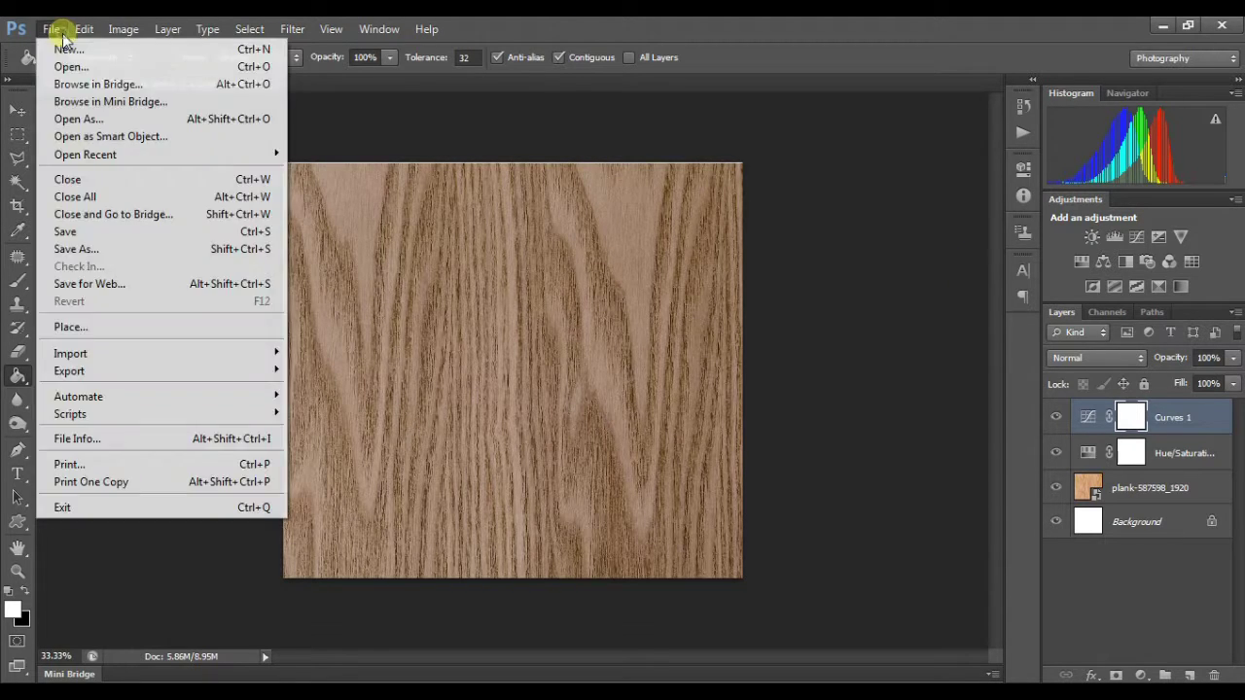
Step: Place frame-32181_1280 and scale it down to about 65%, centred on the wood
left_click(82, 331)
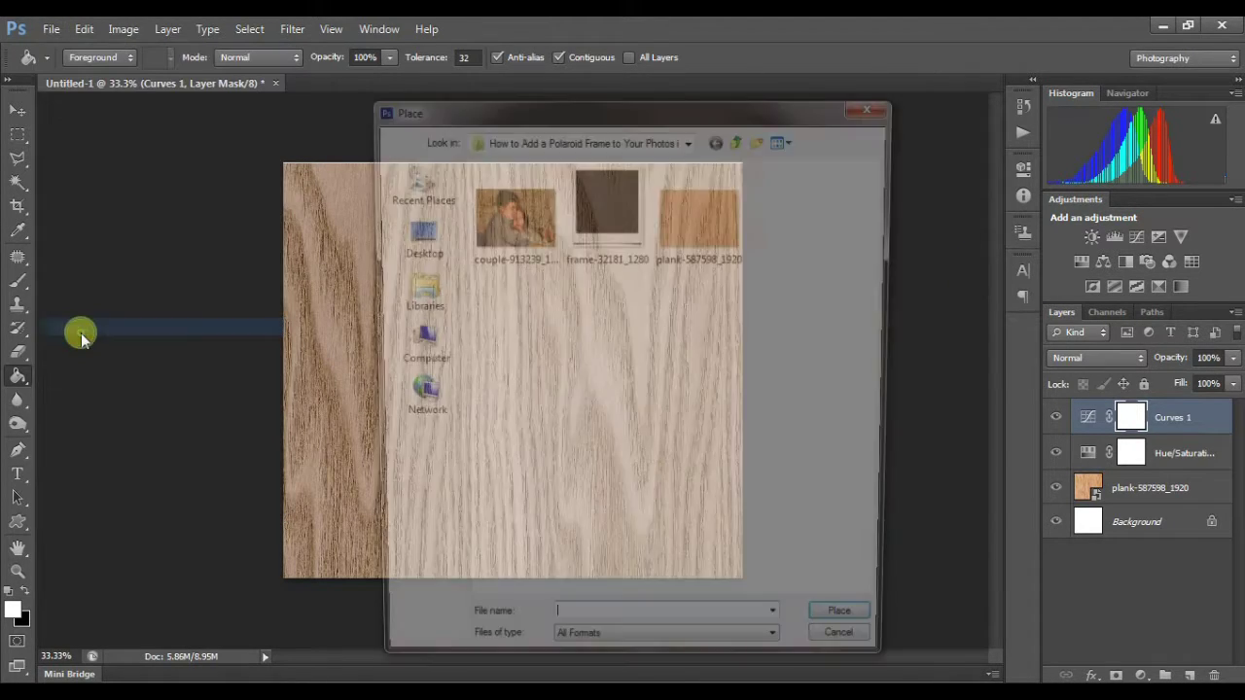
left_click(594, 234)
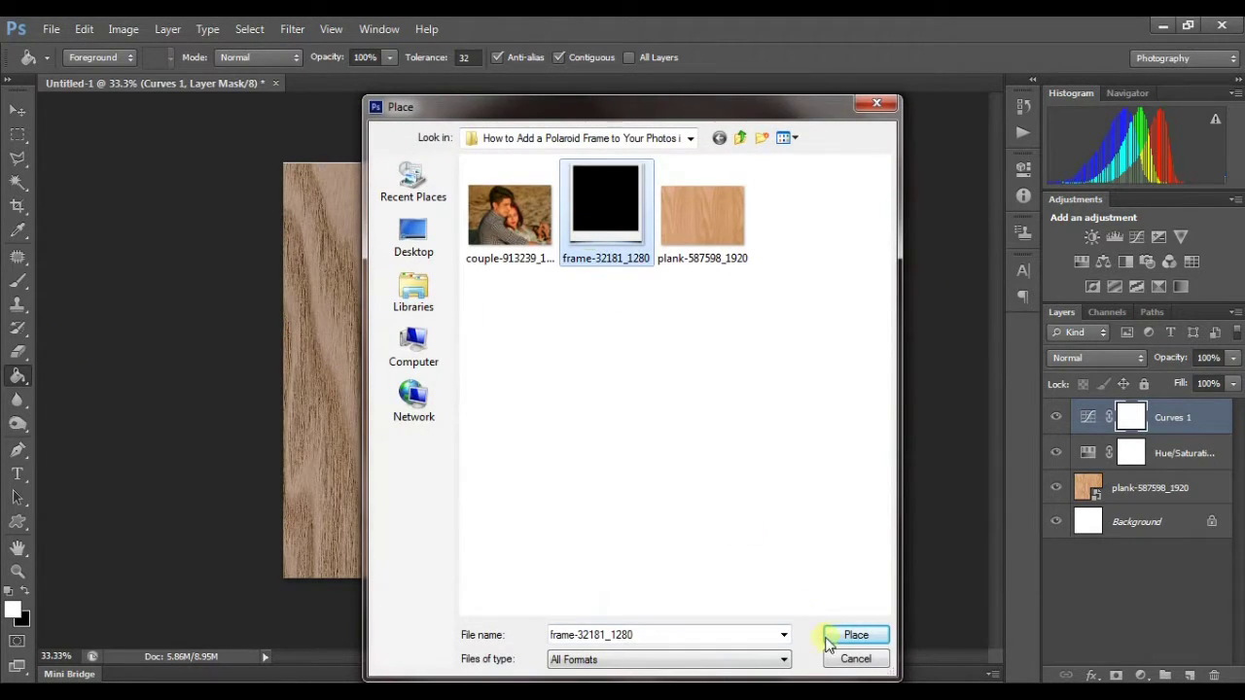
left_click(852, 634)
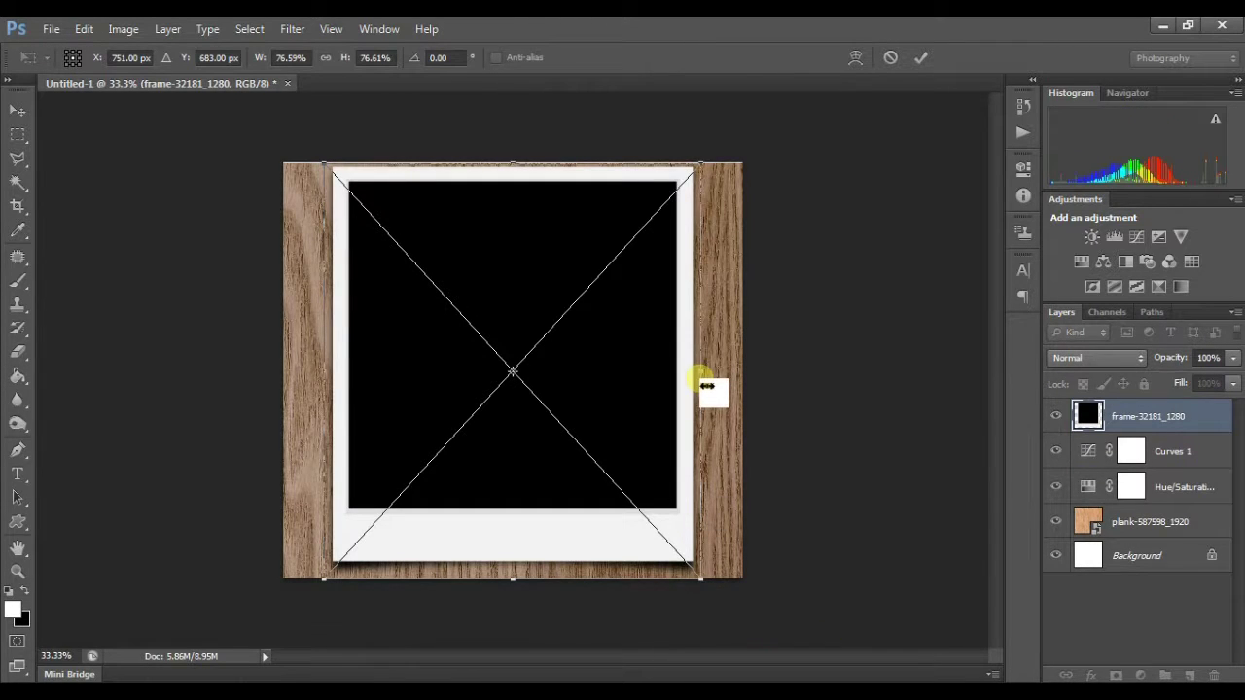
mouse_move(705, 165)
left_mouse_down()
mouse_move(646, 226)
mouse_move(669, 207)
left_mouse_up()
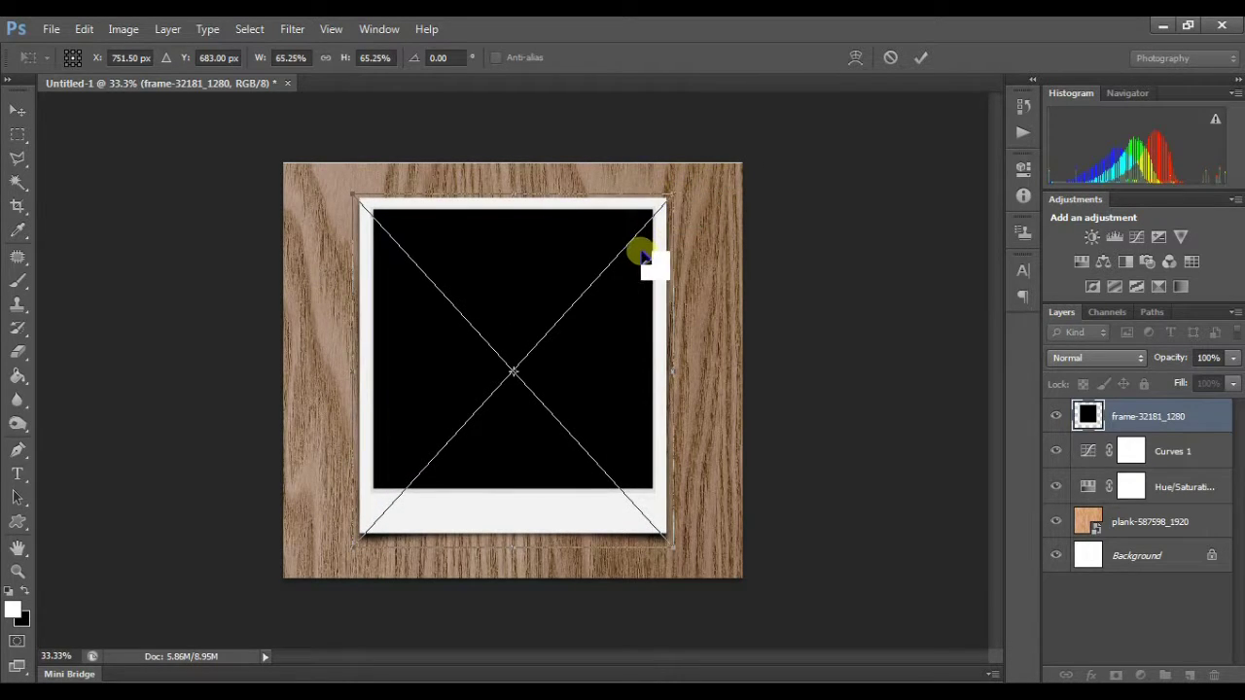
key("Return")
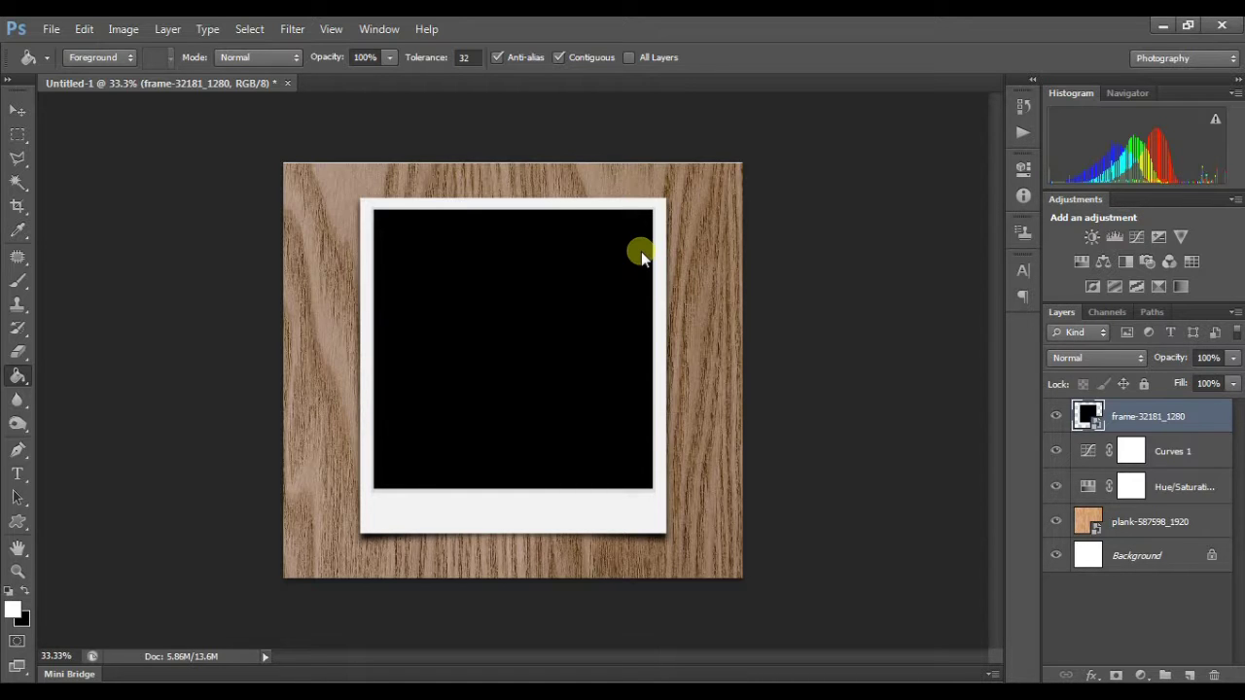
Step: Add a Reveal All mask to the frame layer and select its black area with Color Range
left_click(168, 28)
mouse_move(199, 171)
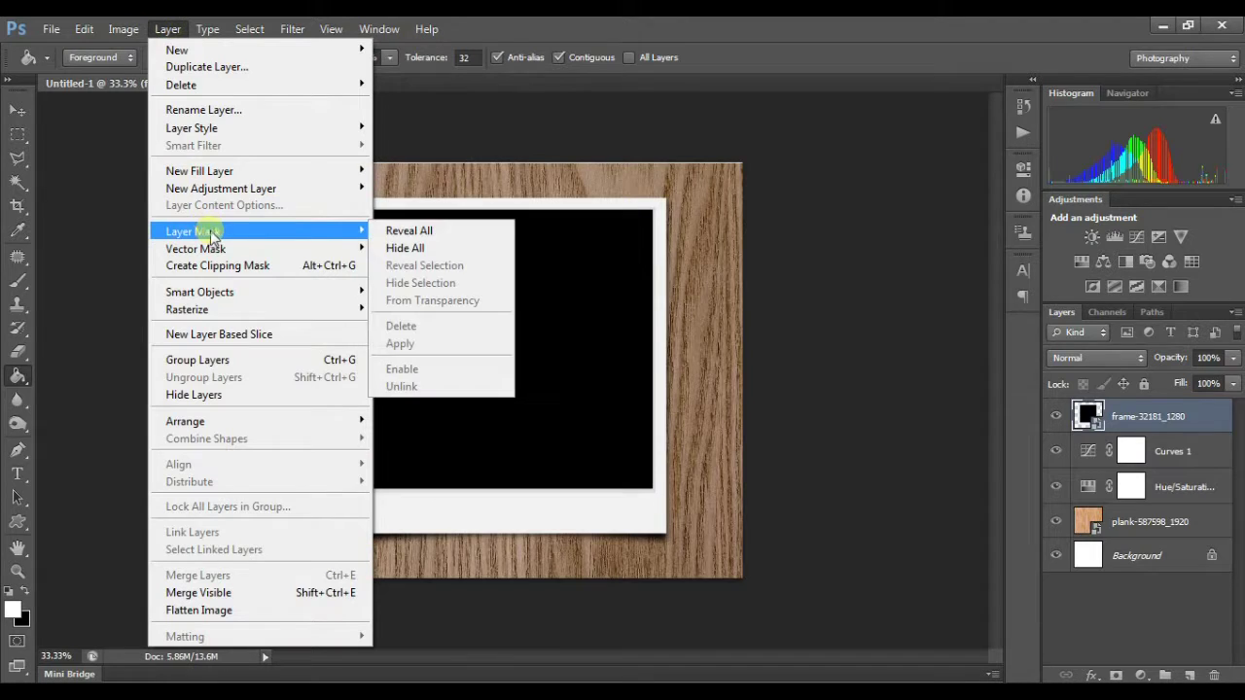
left_click(399, 230)
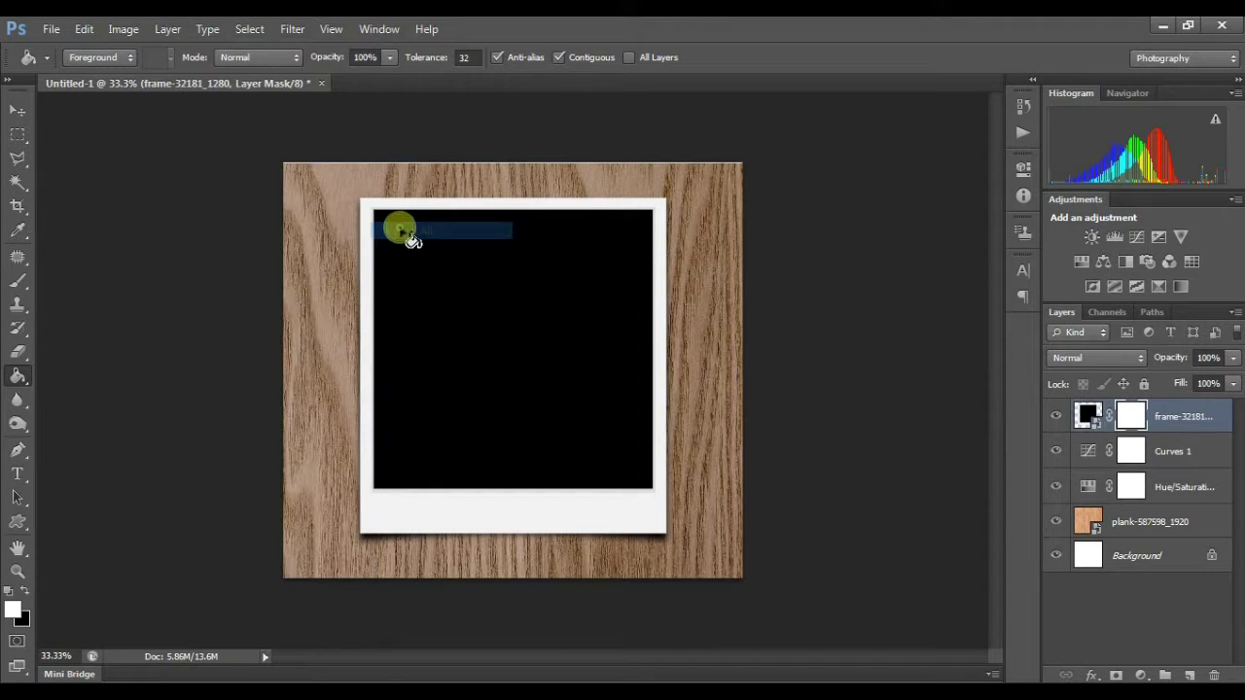
left_click(17, 182)
right_click(502, 290)
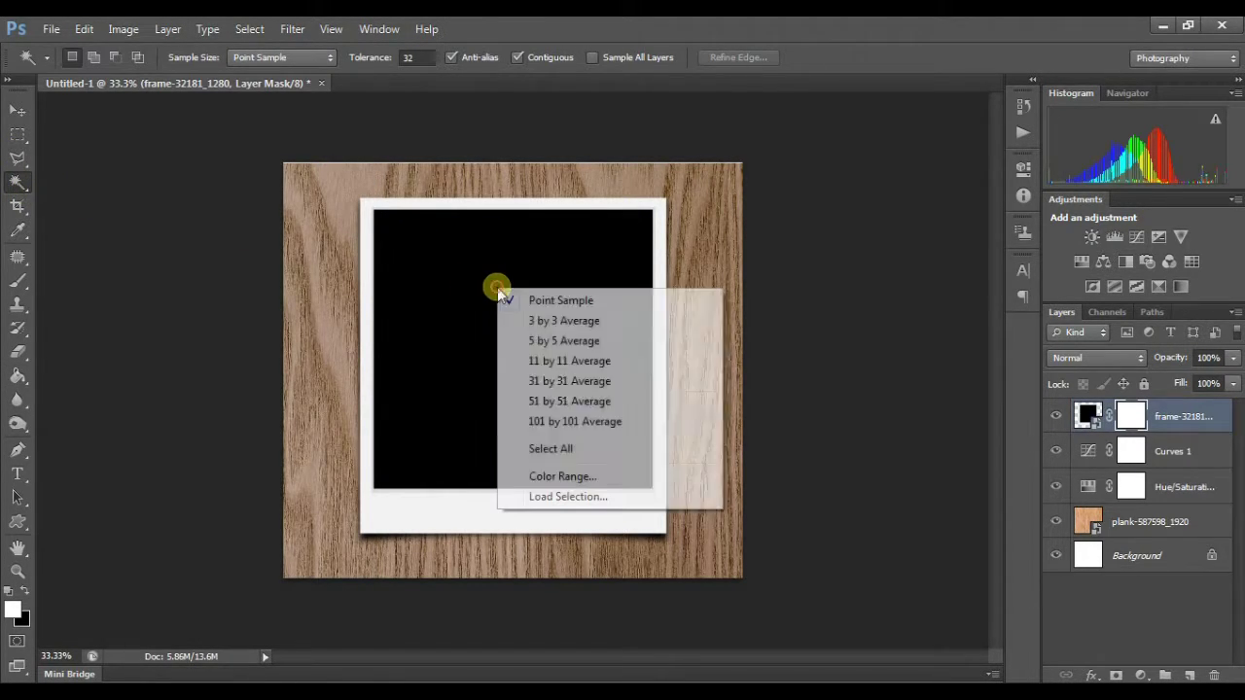
left_click(564, 476)
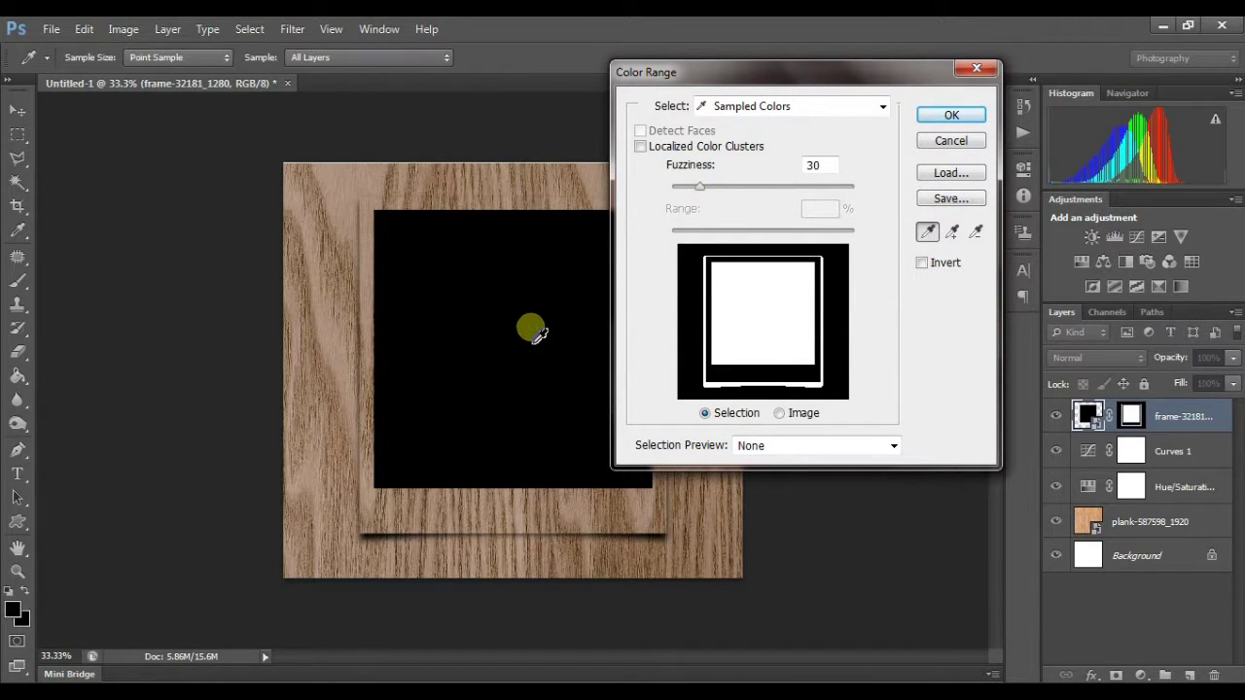
left_click(950, 115)
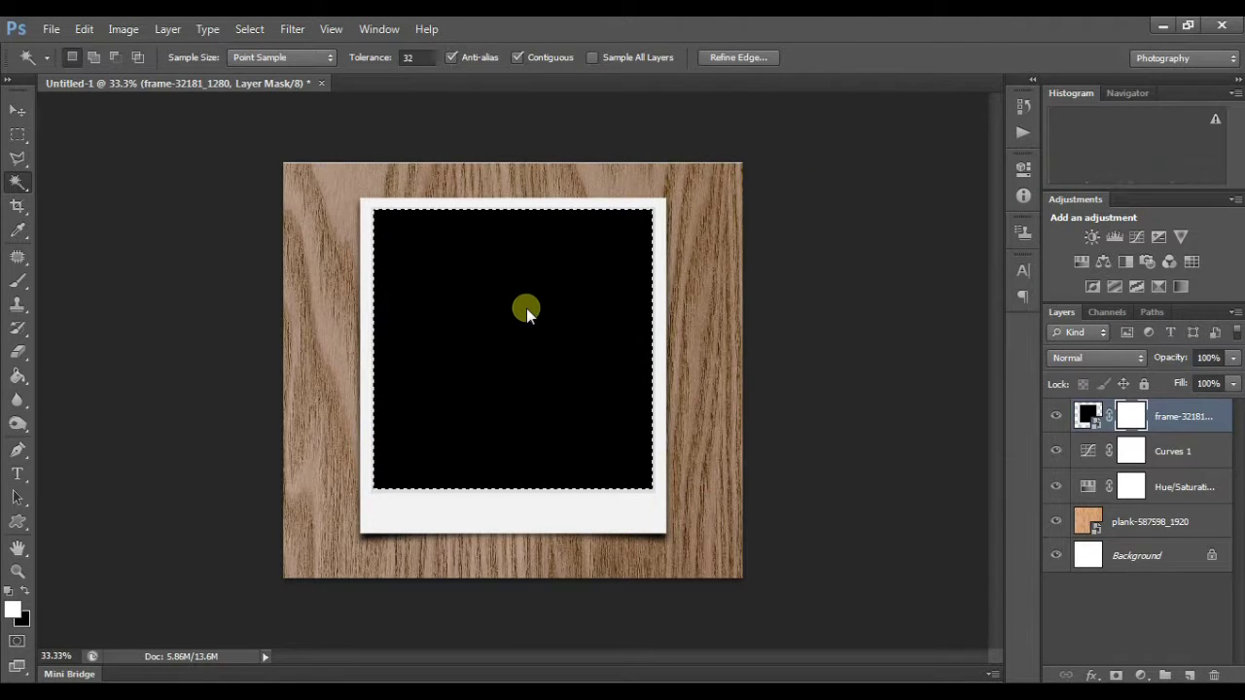
Step: Mask out the selected black photo window and deselect
key("Delete")
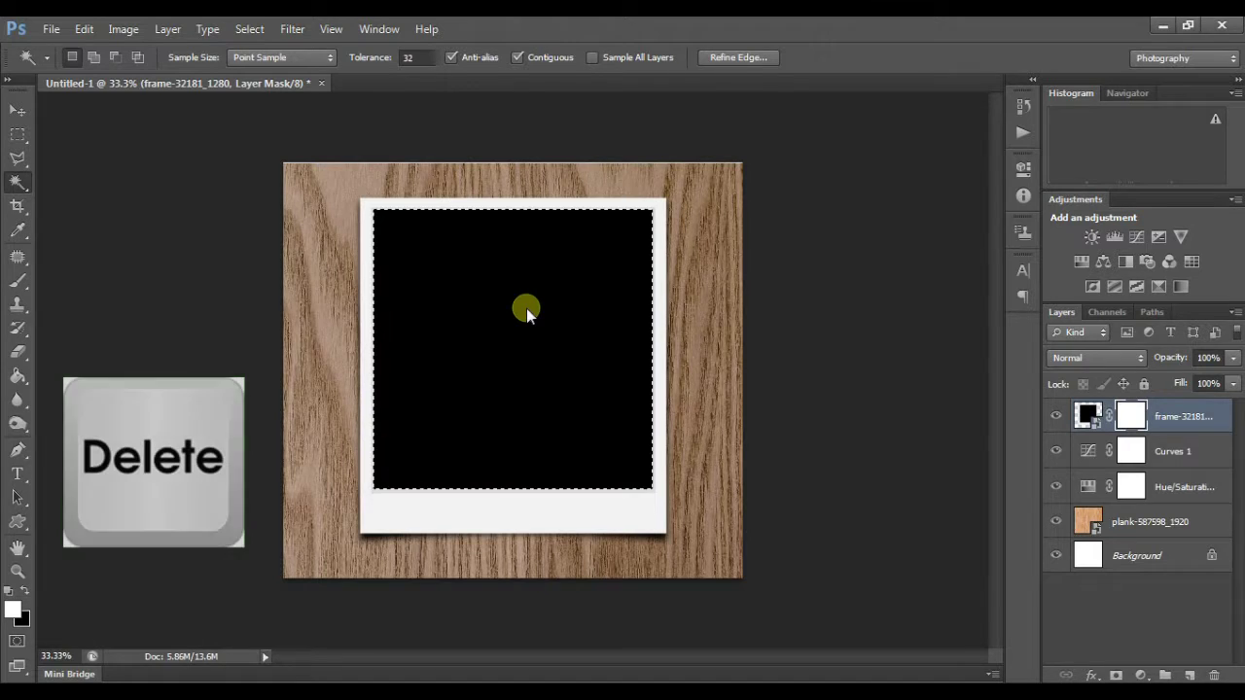
right_click(513, 251)
left_click(553, 467)
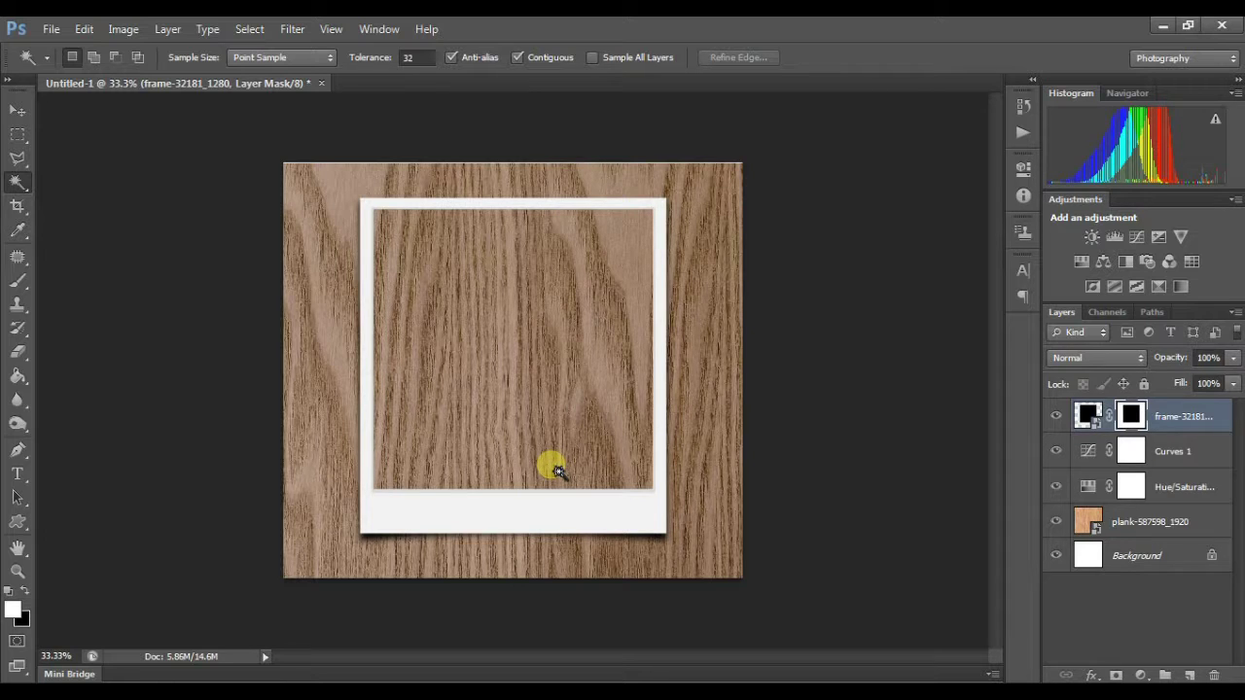
left_click(52, 29)
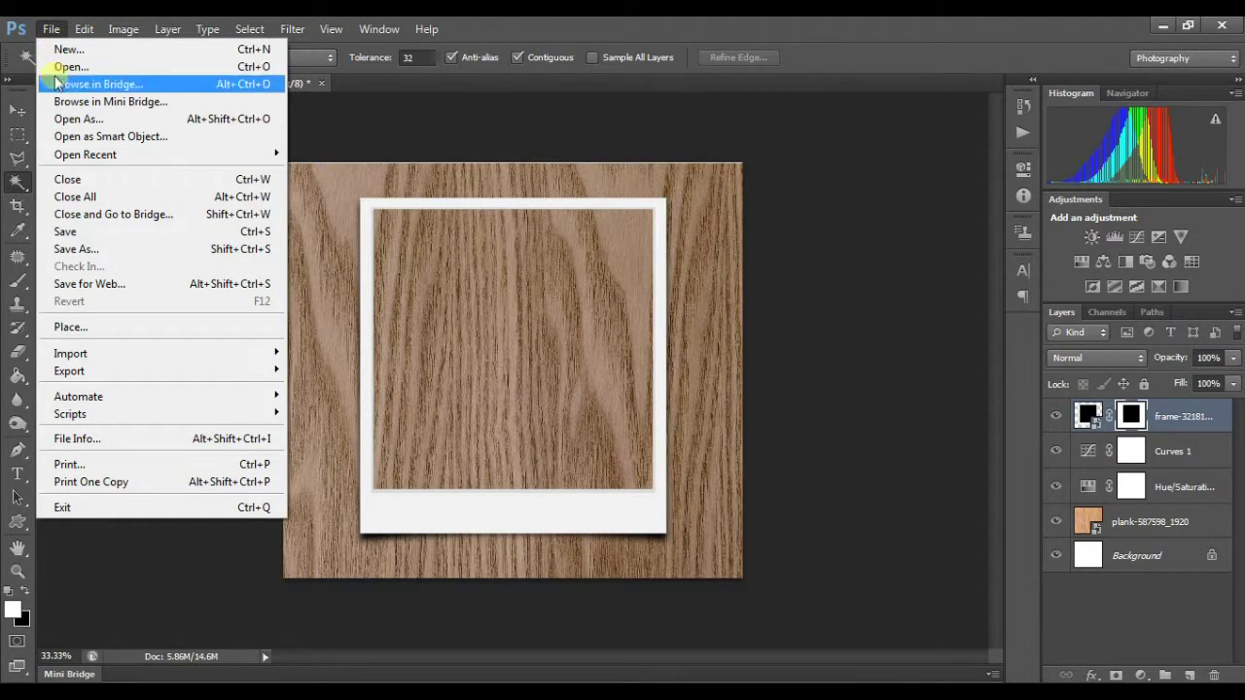
Step: Place the couple-913239_1920 photo into the document
left_click(81, 331)
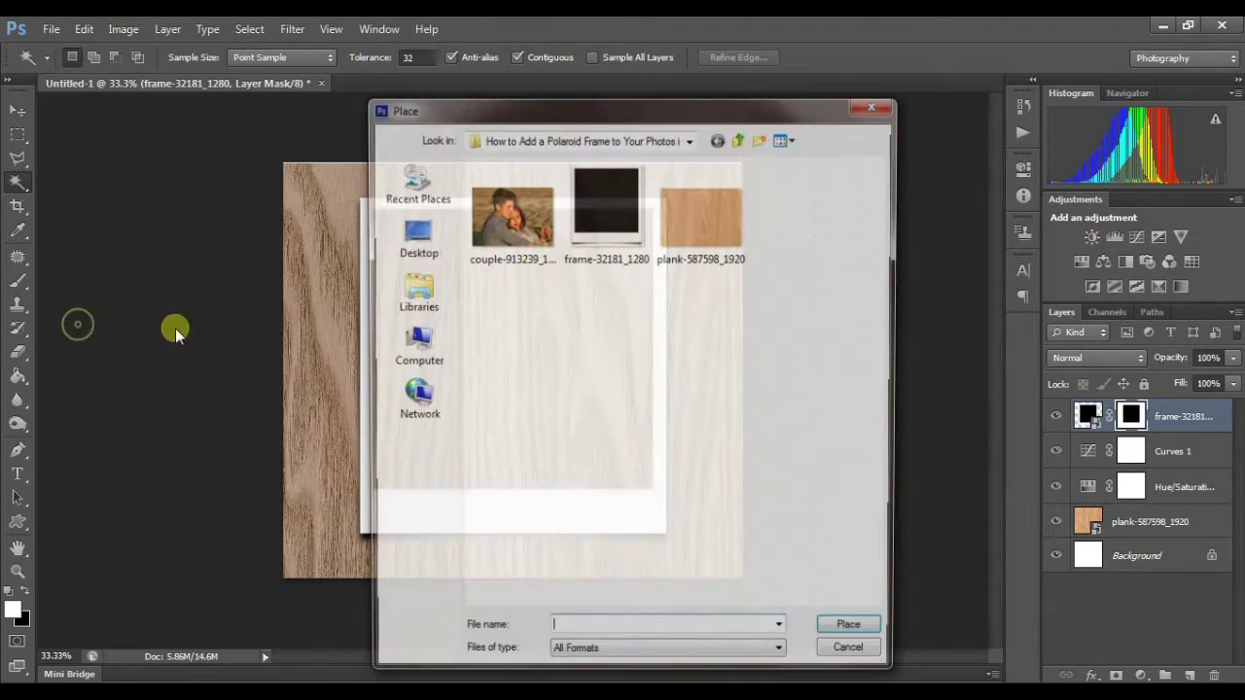
double_click(542, 245)
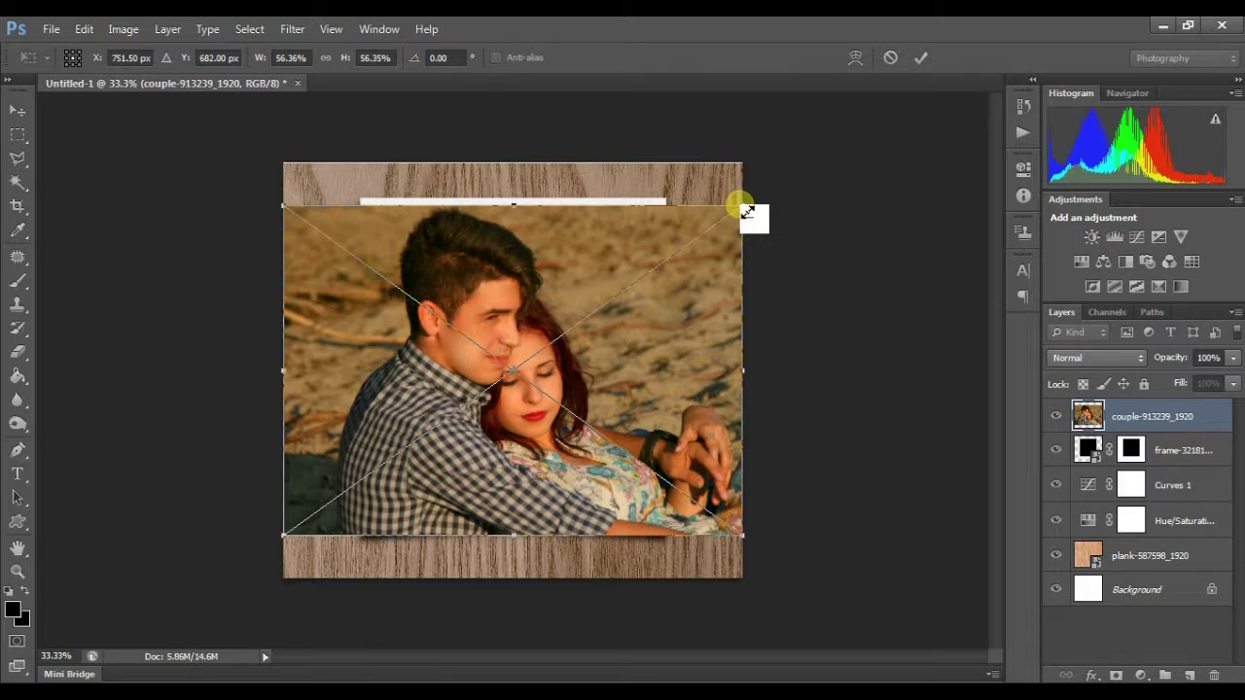
key("w")
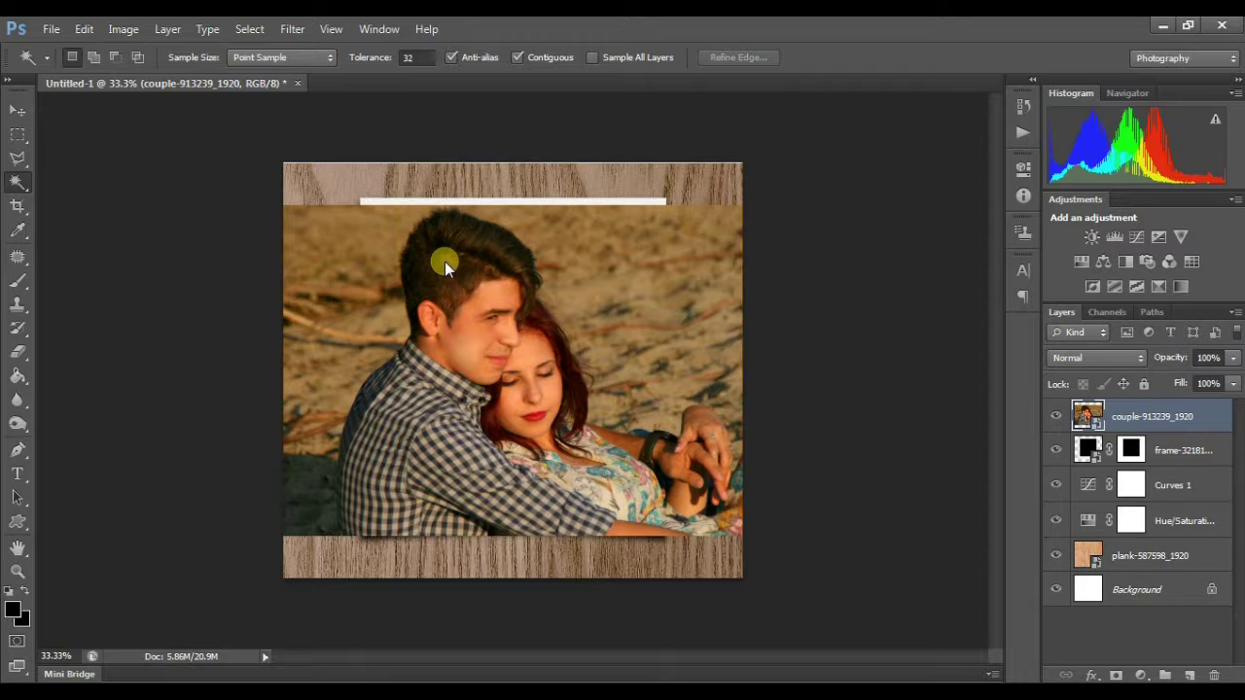
Step: Scale the couple photo to about 49% and move it over the polaroid's opening
key("ctrl+t")
left_click_drag(285, 205, 344, 245)
left_click_drag(402, 292, 391, 268)
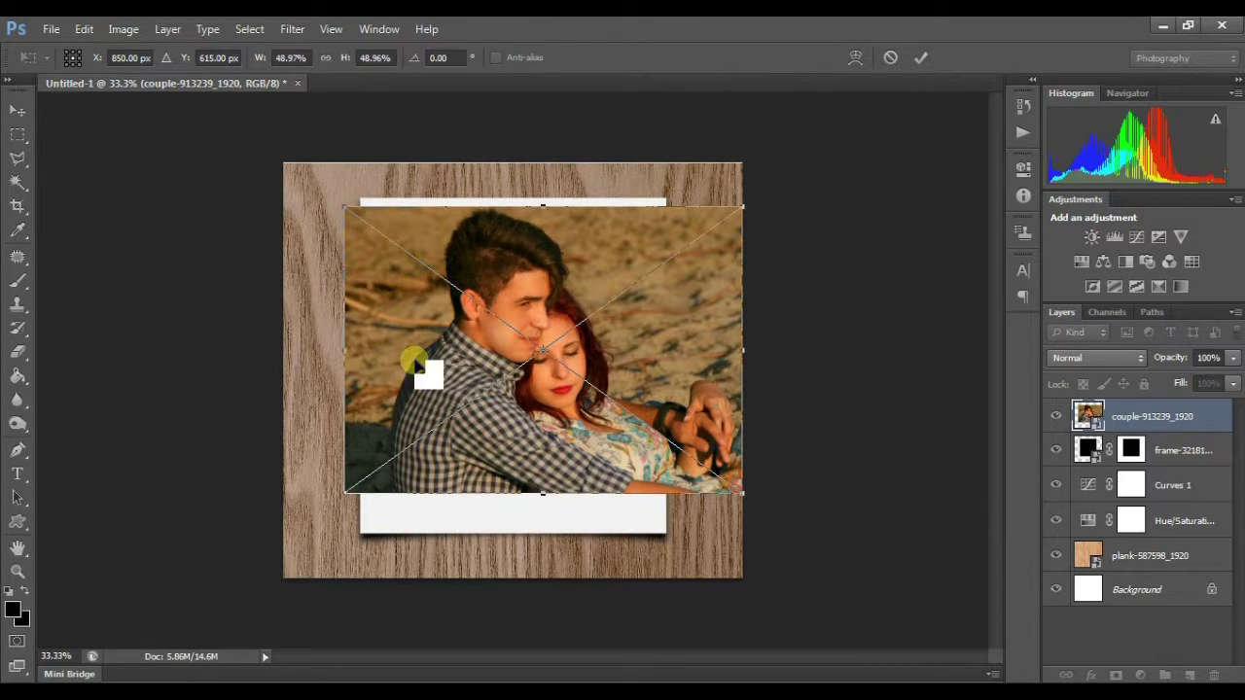
key("Return")
key("w")
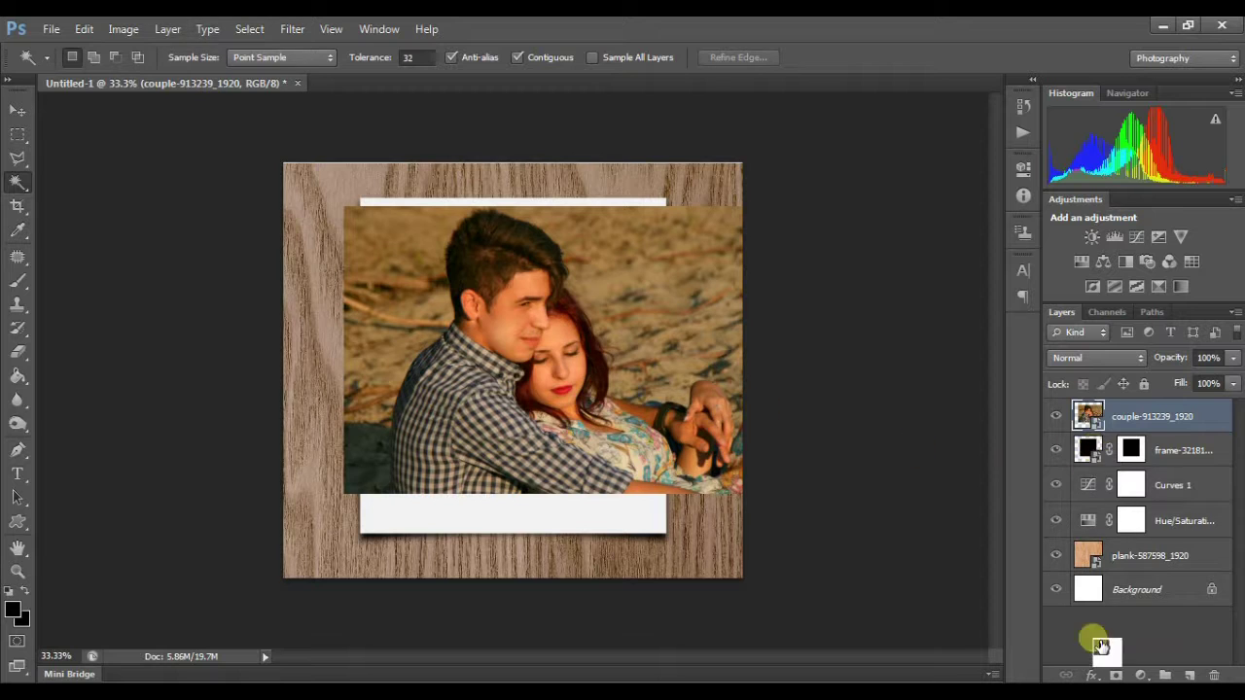
left_click(1115, 675)
Step: Move the couple layer under the frame, copy the frame's mask onto it and invert it
left_click(1129, 445, "alt")
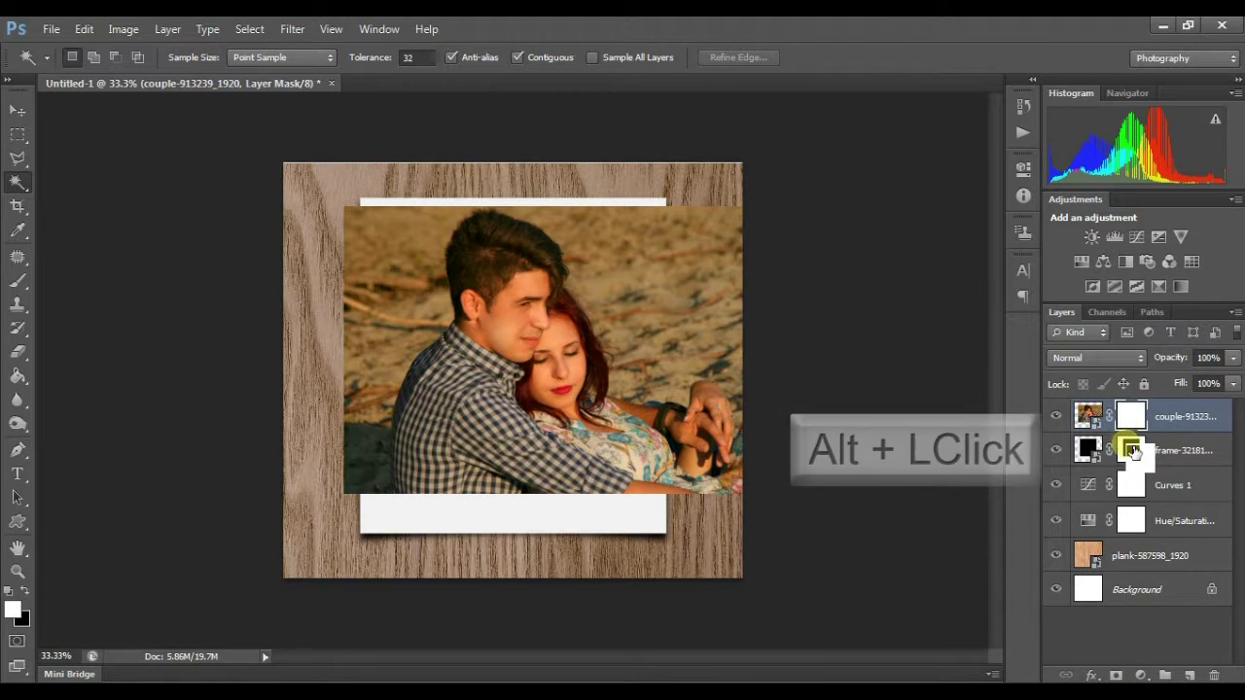
left_click_drag(1091, 415, 1085, 465)
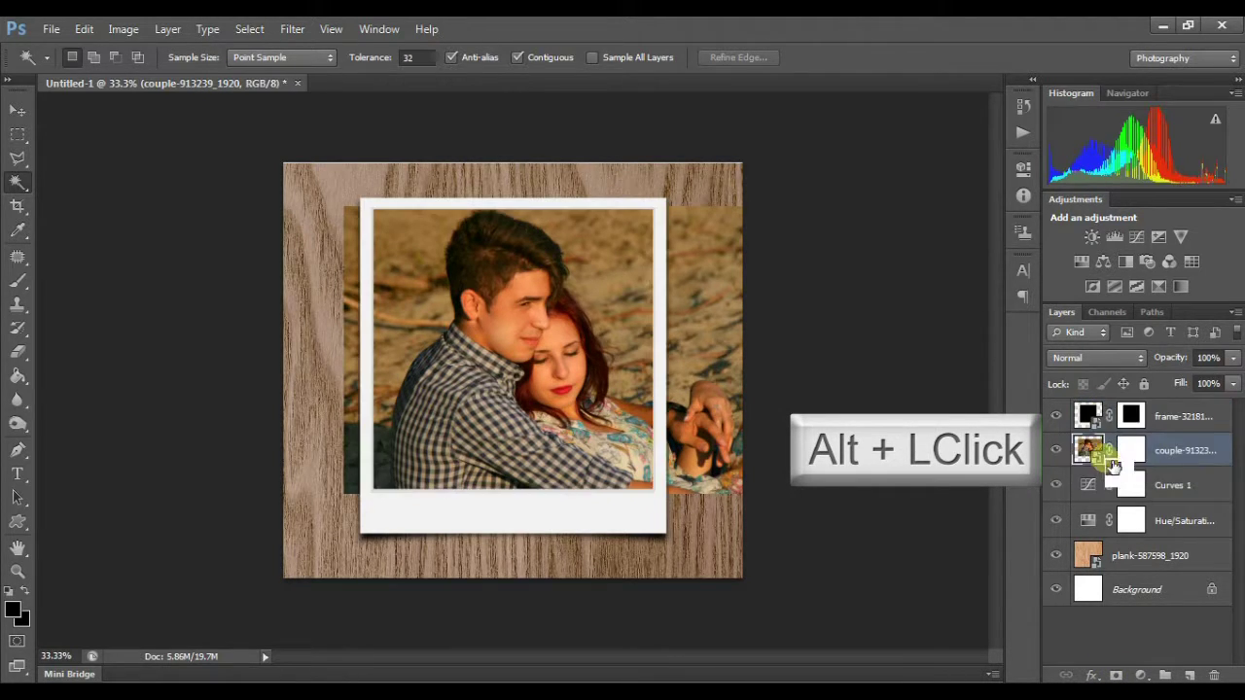
left_click_drag(1151, 428, 1133, 448)
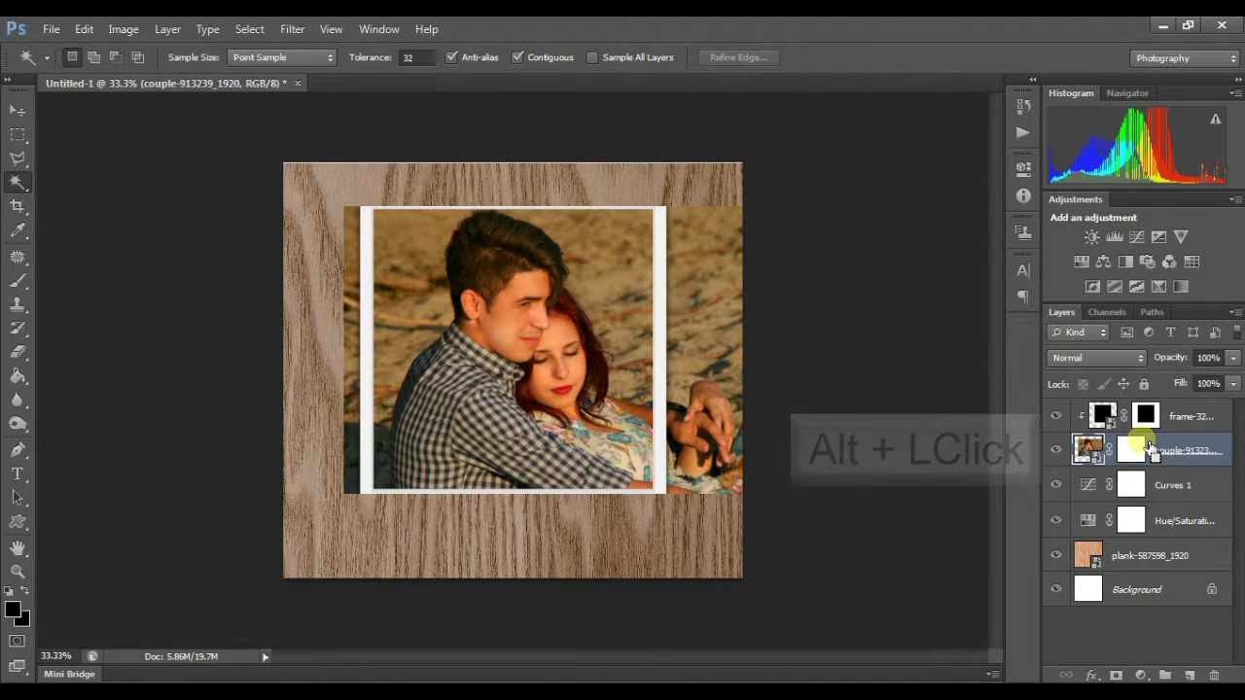
key("ctrl+z")
left_click_drag(1151, 445, 1150, 434)
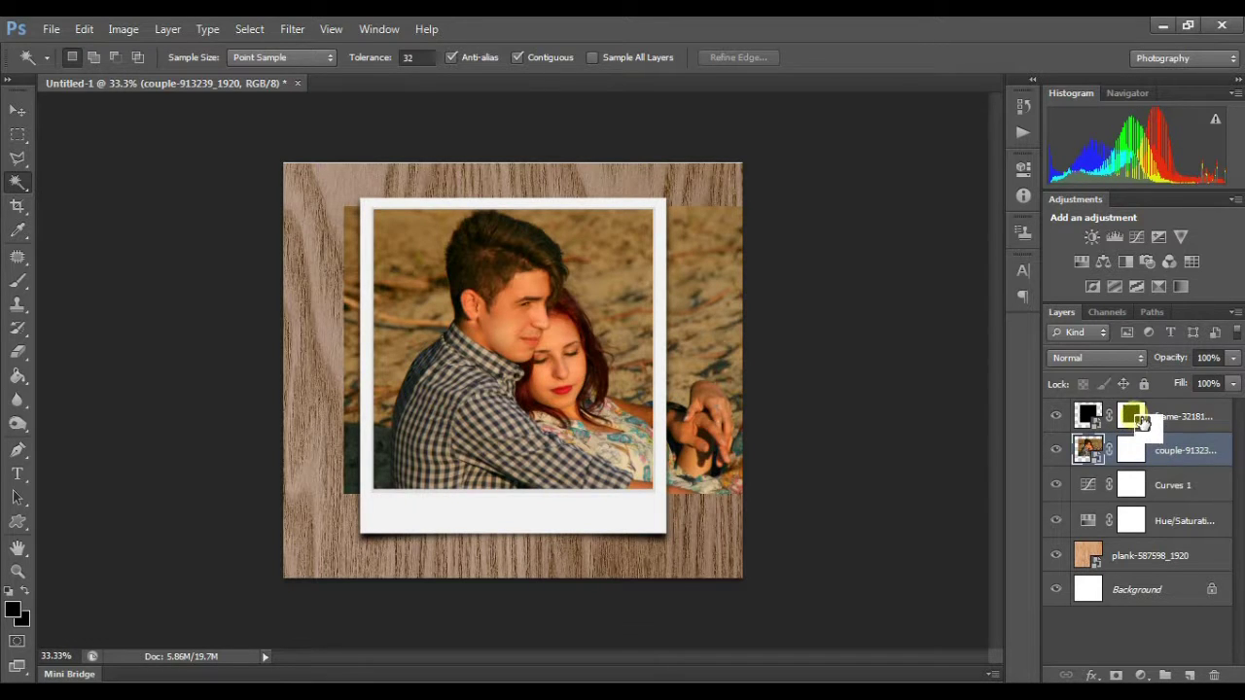
left_click_drag(1144, 424, 1109, 446)
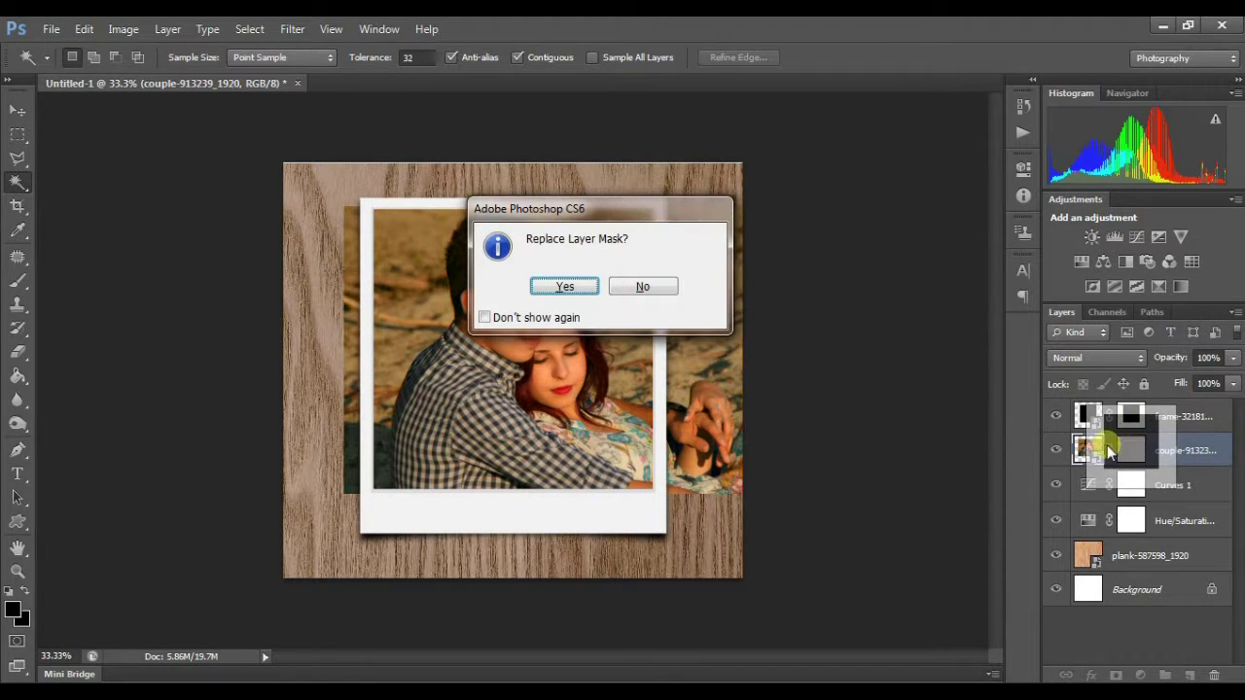
left_click(565, 288)
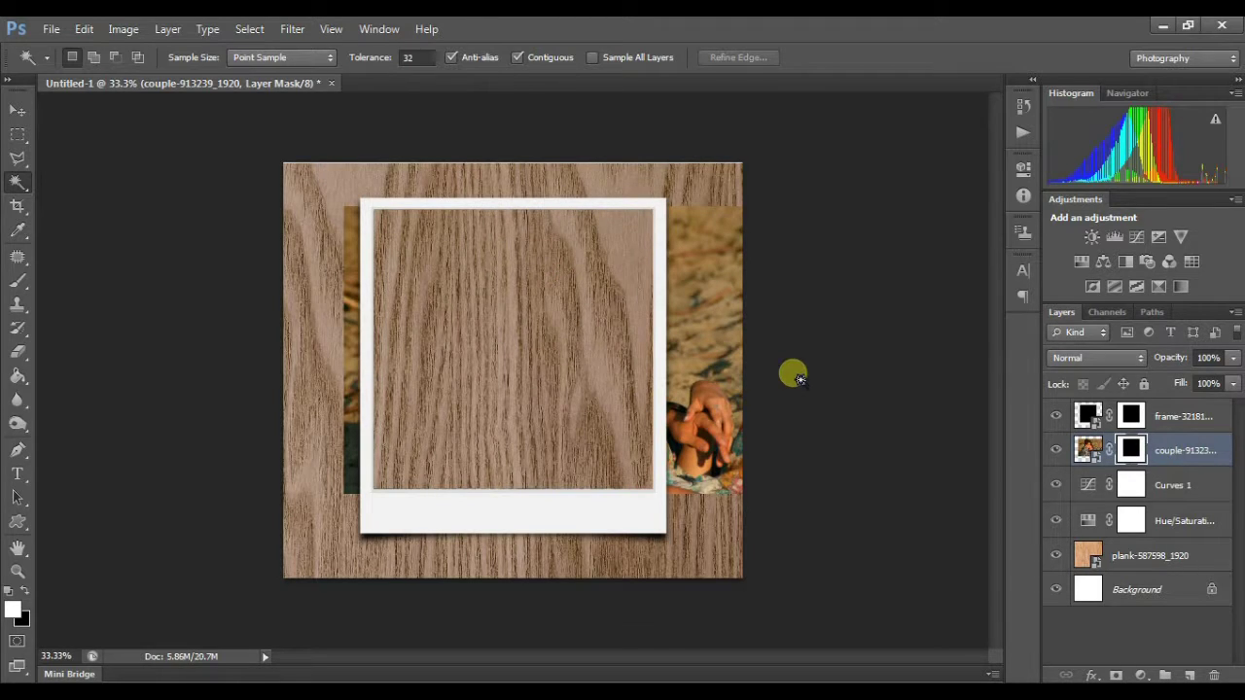
key("ctrl+i")
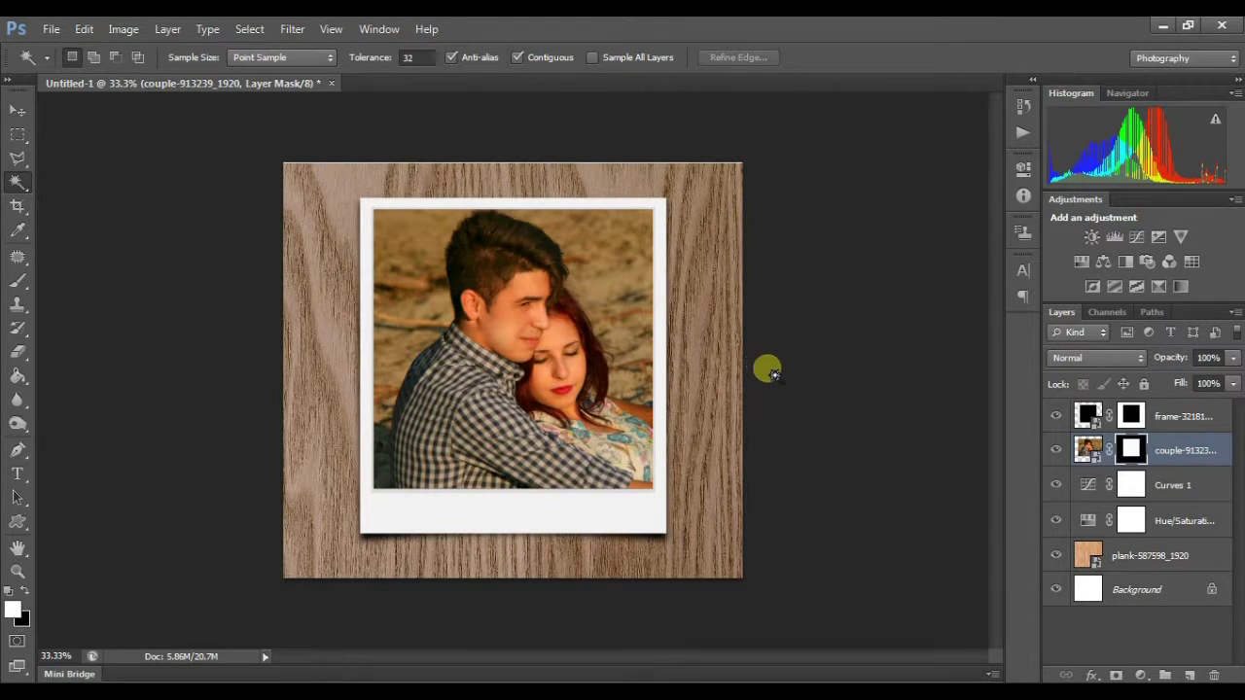
left_click(1142, 675)
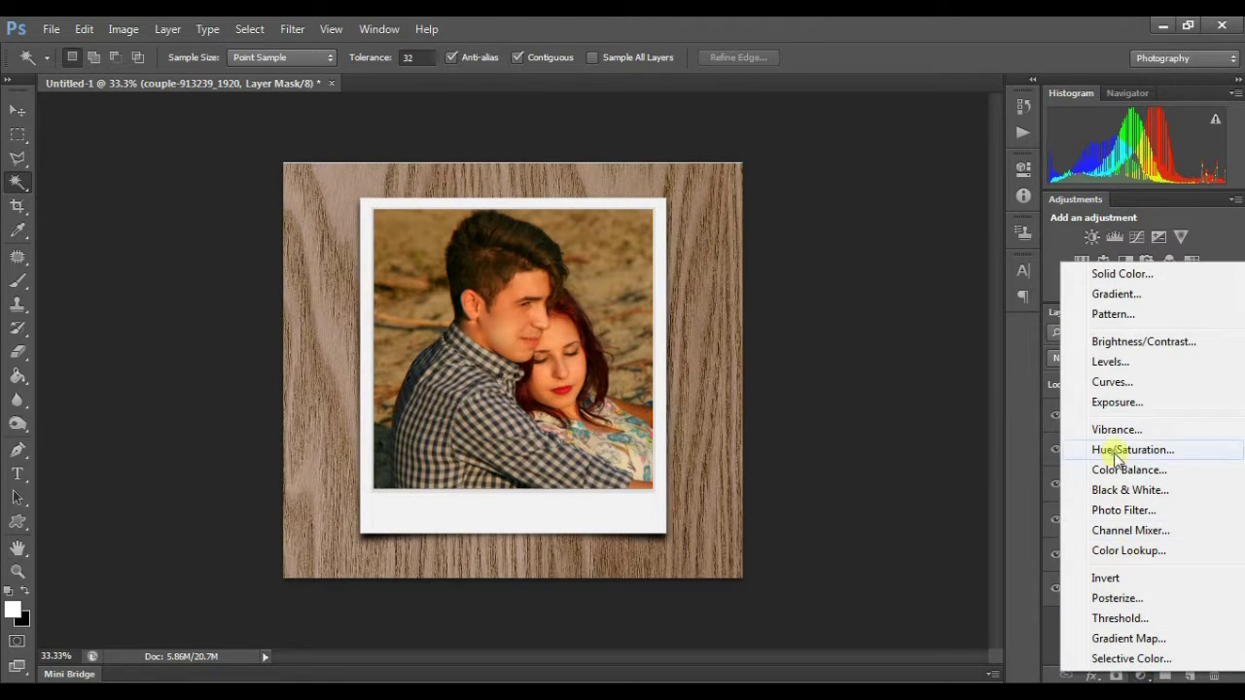
Step: Add a Hue/Saturation adjustment with lowered saturation to mute the couple photo
left_click(1115, 450)
left_click_drag(869, 317, 847, 315)
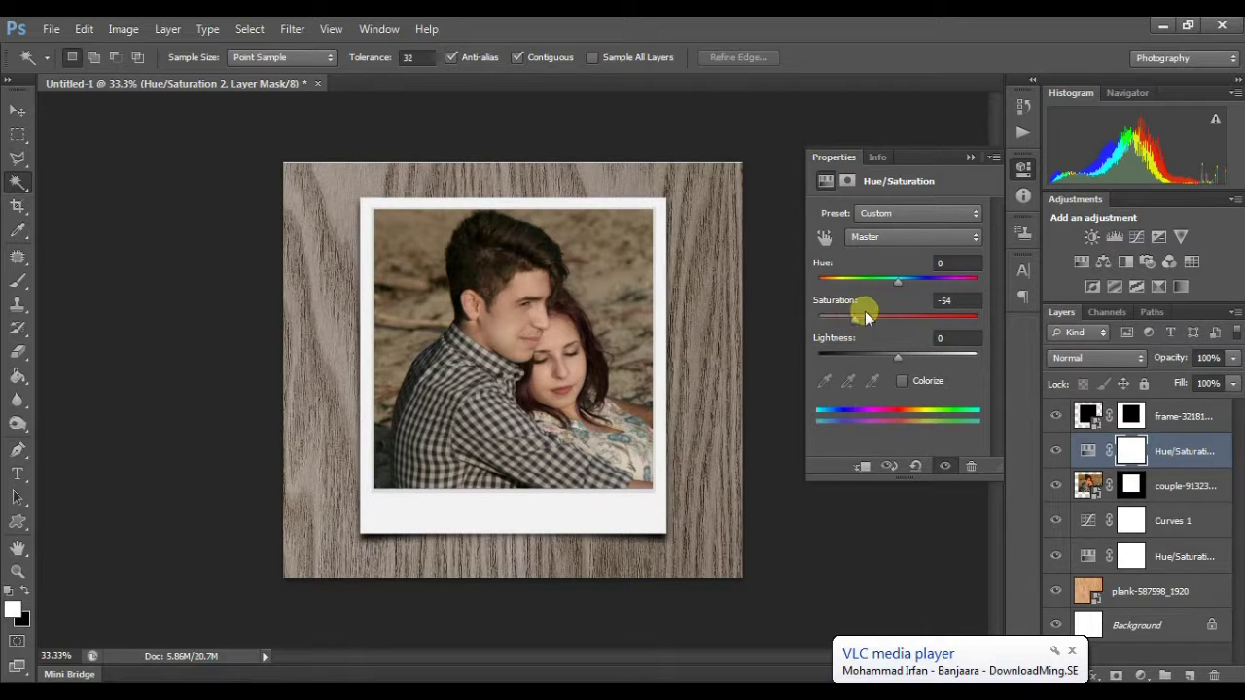
left_click(969, 157)
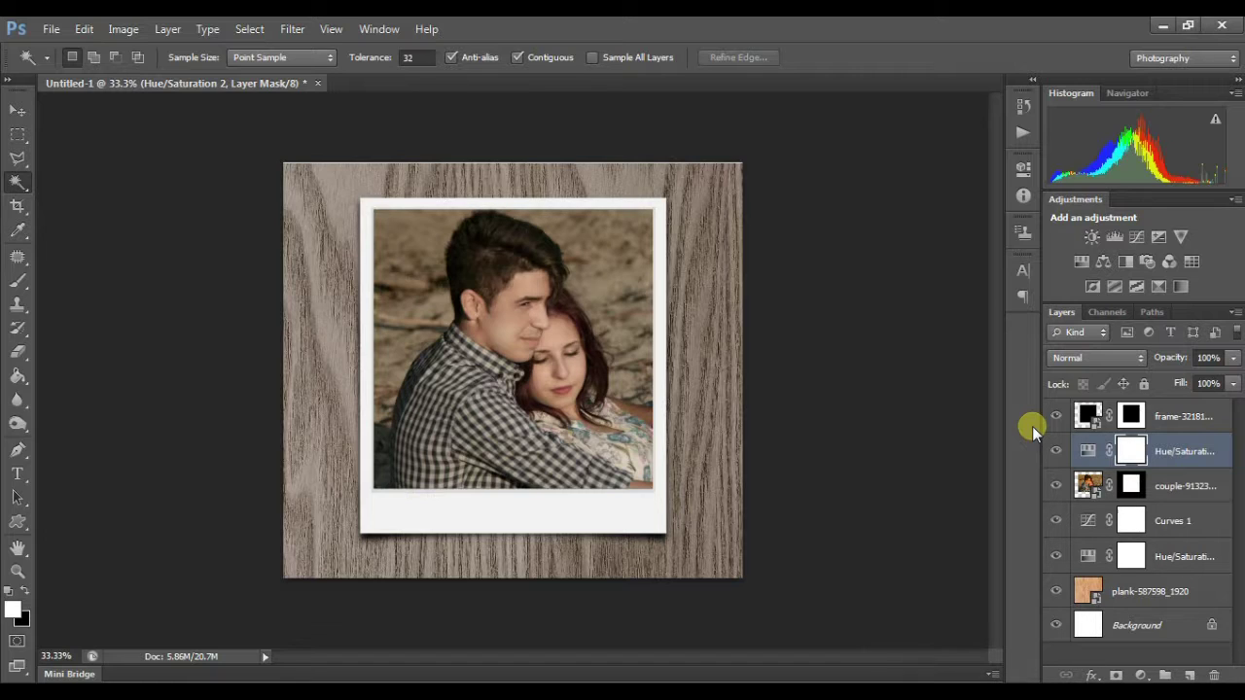
Step: Clip the saturation adjustment to the couple photo and add a new empty layer above the frame
mouse_move(1130, 451)
left_mouse_down()
mouse_move(1126, 428)
mouse_move(1120, 467)
left_mouse_up()
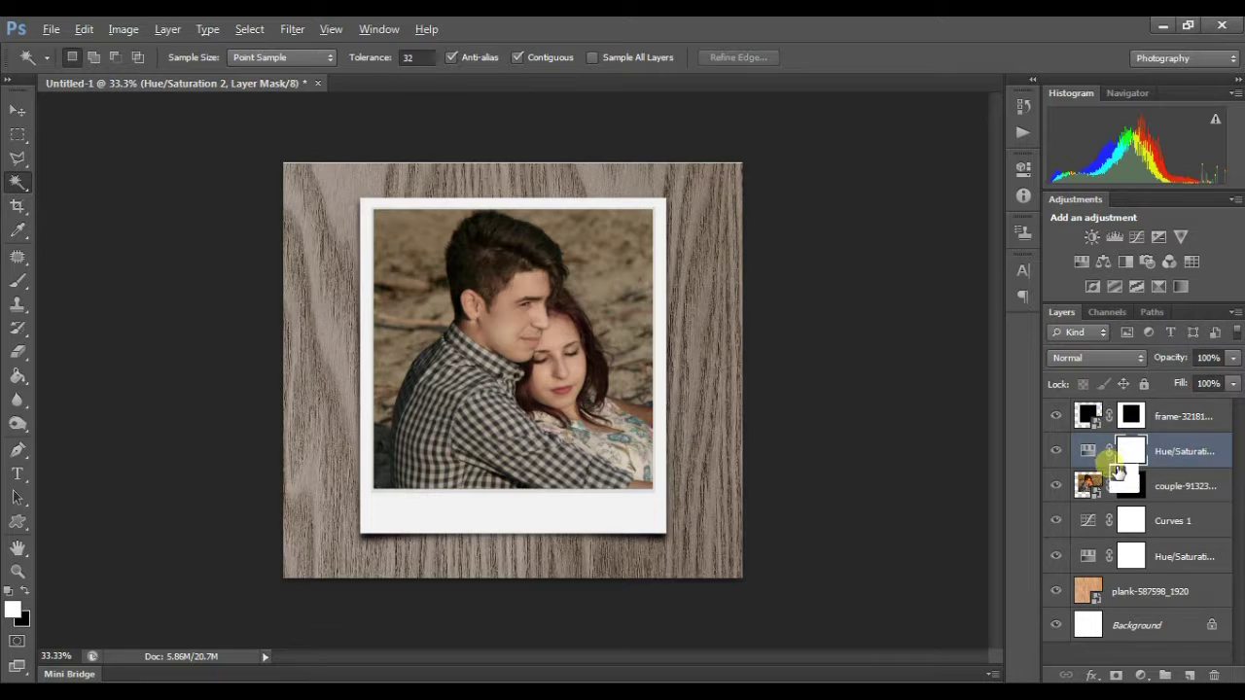
left_click(1121, 471, "alt")
left_click_drag(1117, 477, 1060, 457)
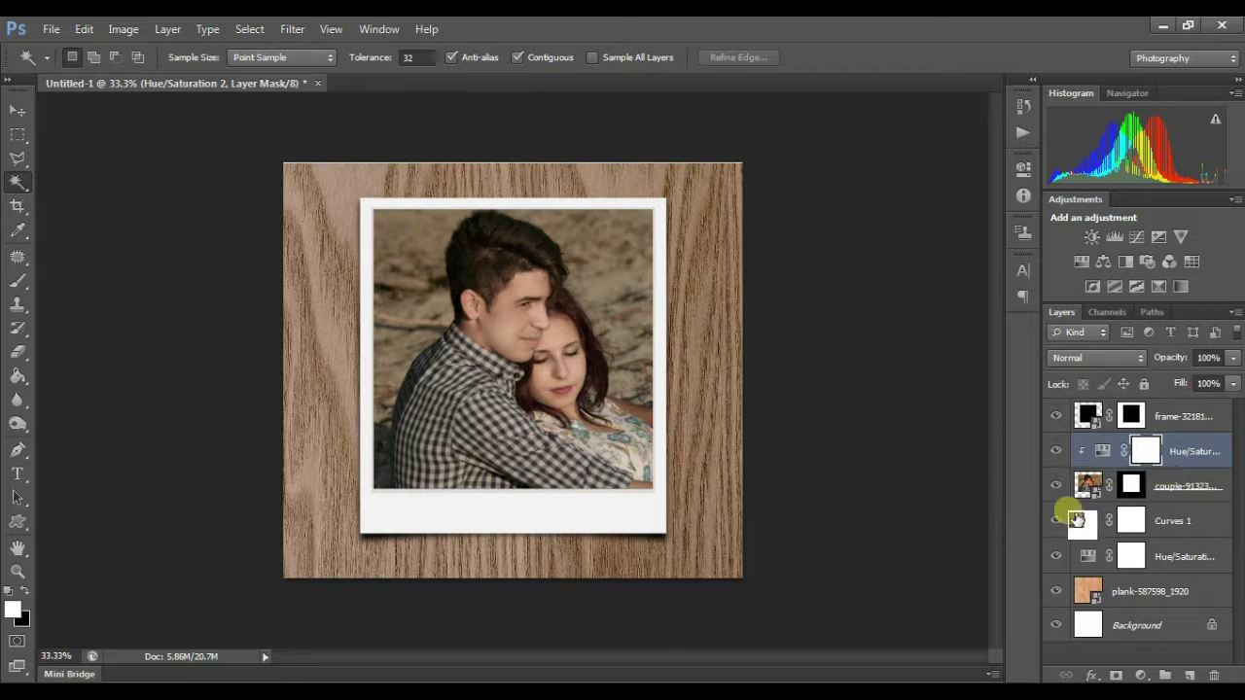
left_click(1168, 415)
left_click(1198, 675)
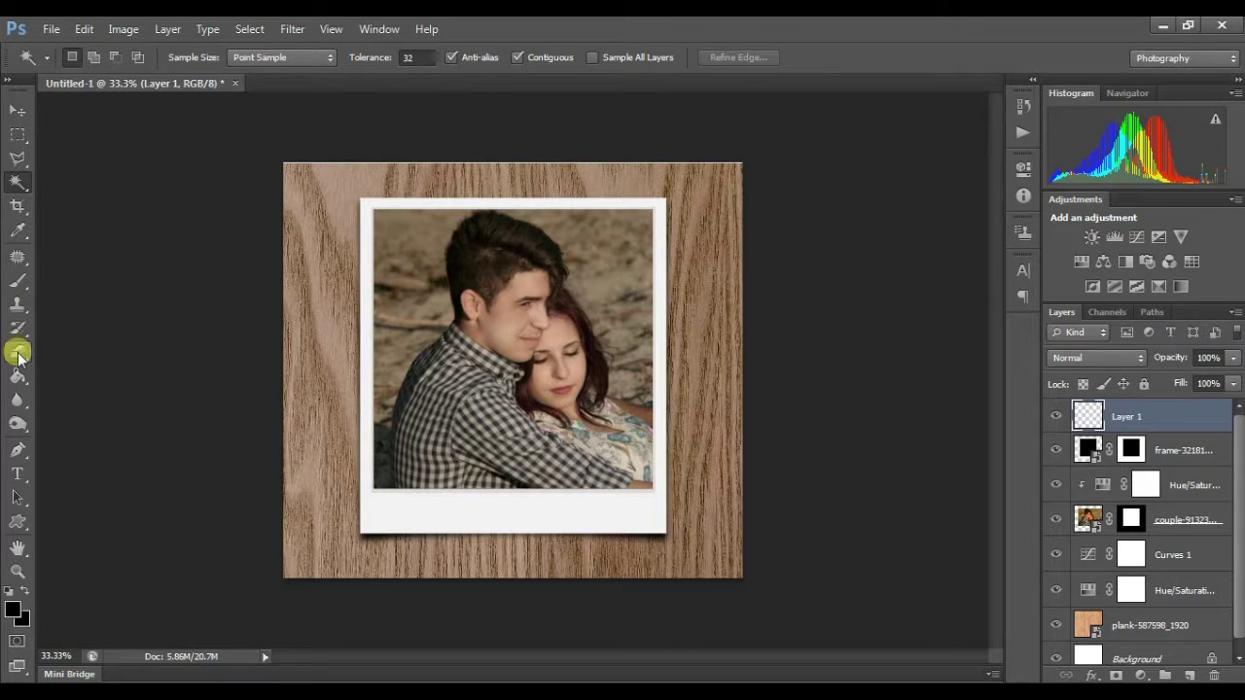
Step: Set up a 400 px Brush with 0% hardness and 30% opacity
left_click(18, 281)
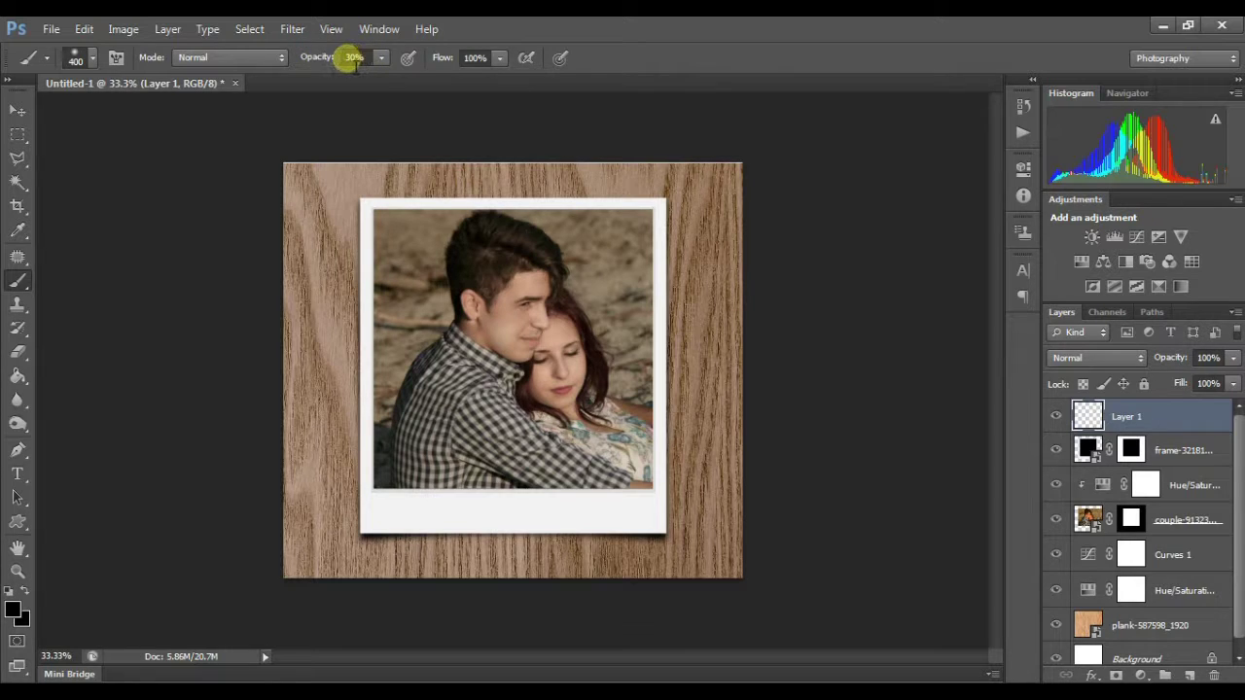
right_click(421, 290)
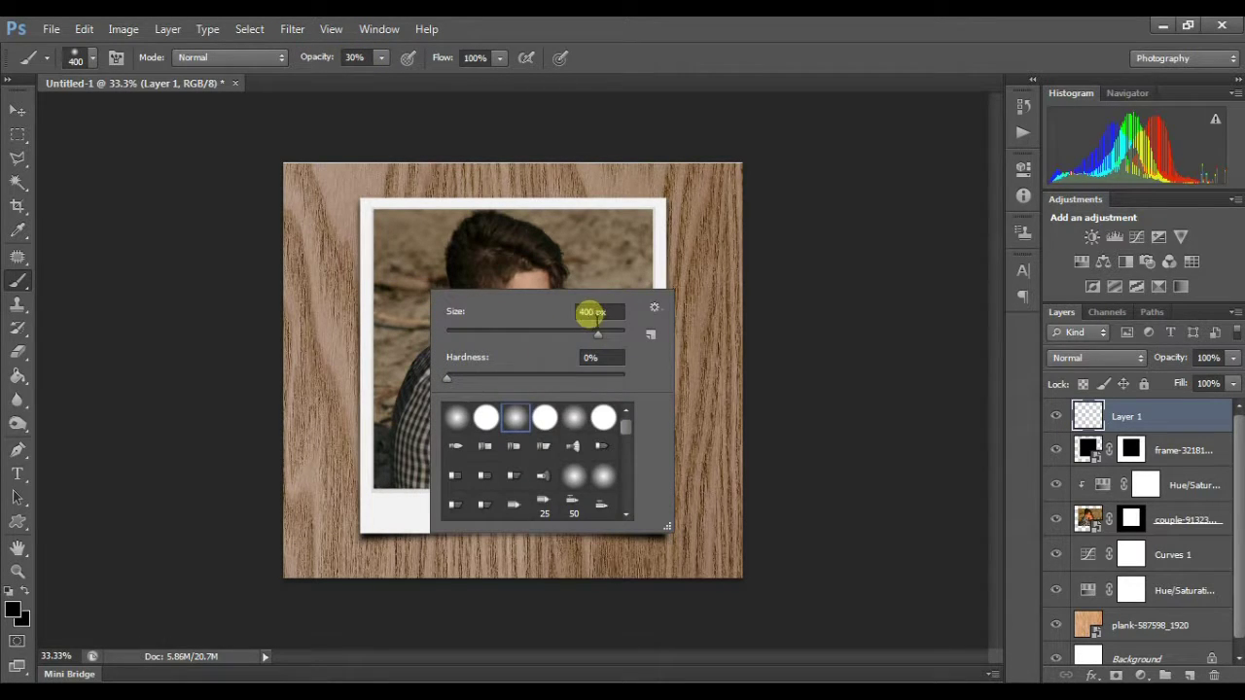
left_click(633, 70)
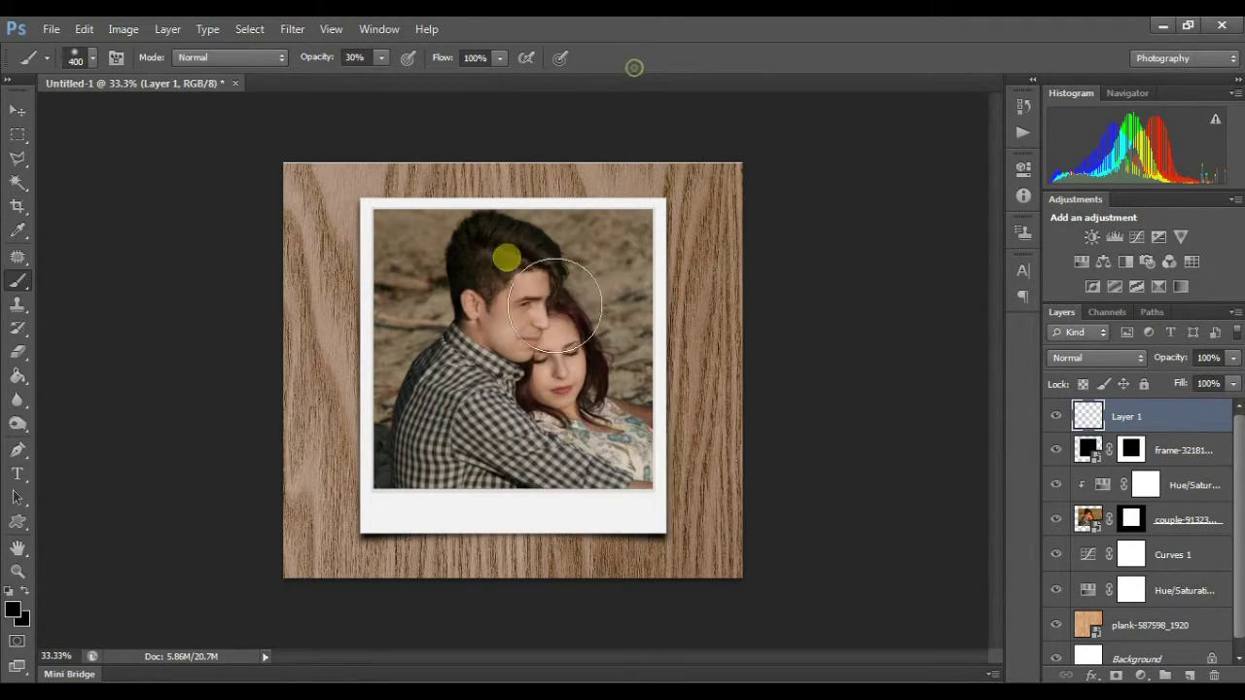
left_click_drag(458, 290, 507, 306)
key("ctrl+z")
Step: Pick white as the foreground colour and paint a soft glow over the man's head
left_click(33, 606)
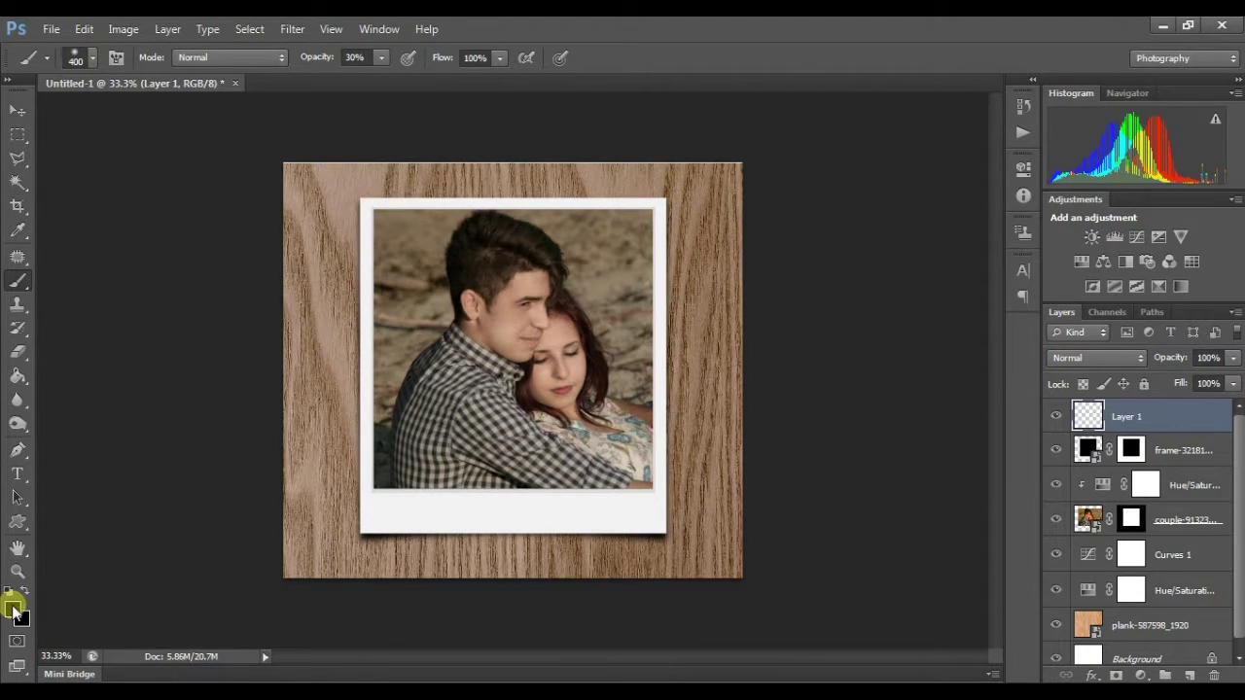
left_click_drag(867, 256, 793, 155)
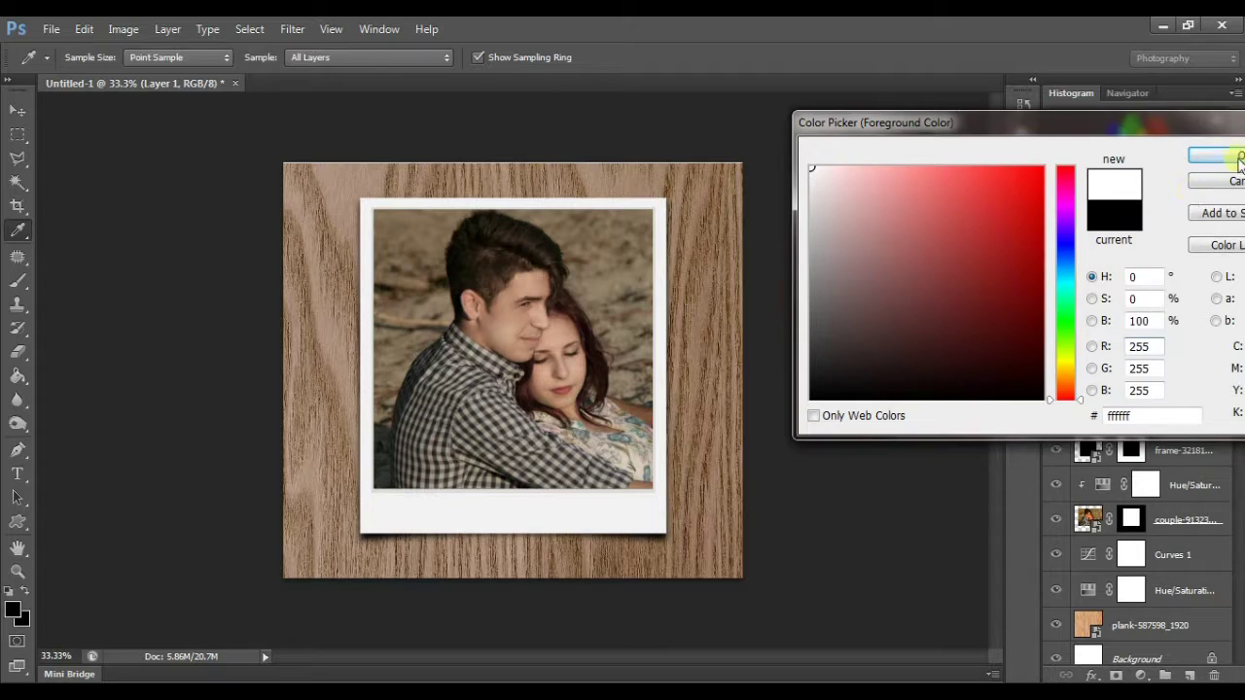
left_click(1241, 161)
mouse_move(515, 263)
left_mouse_down()
mouse_move(409, 236)
mouse_move(398, 256)
mouse_move(536, 282)
left_mouse_up()
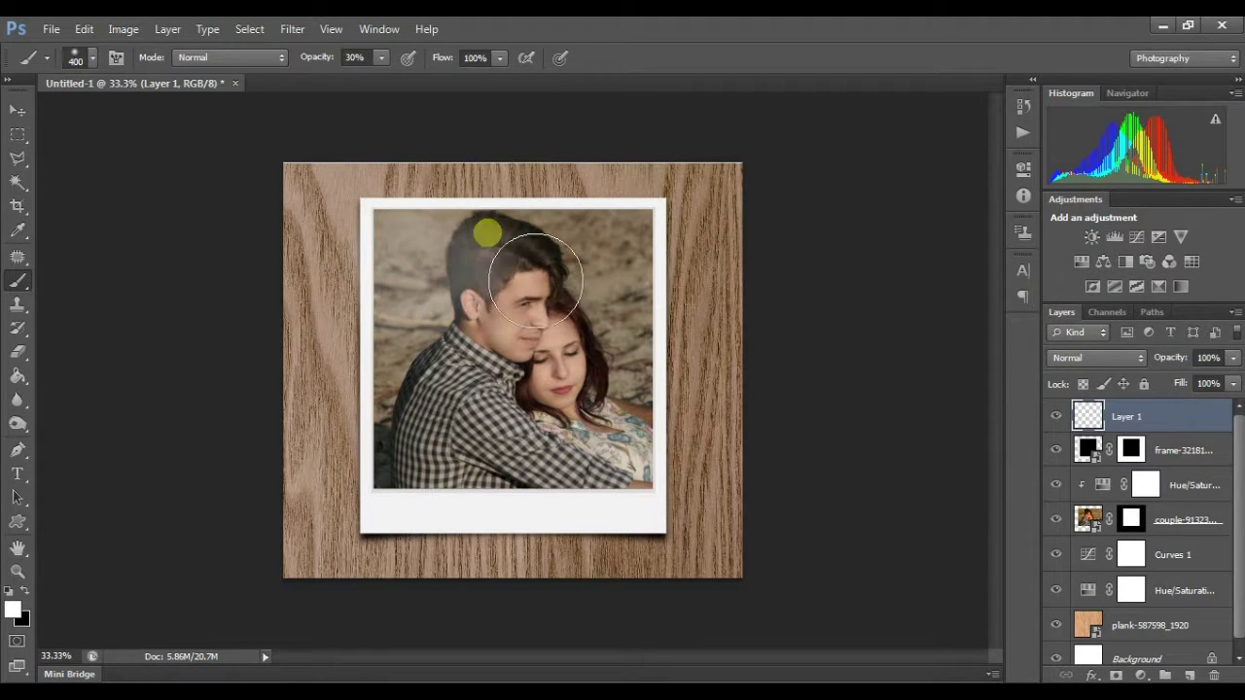
key("ctrl+z")
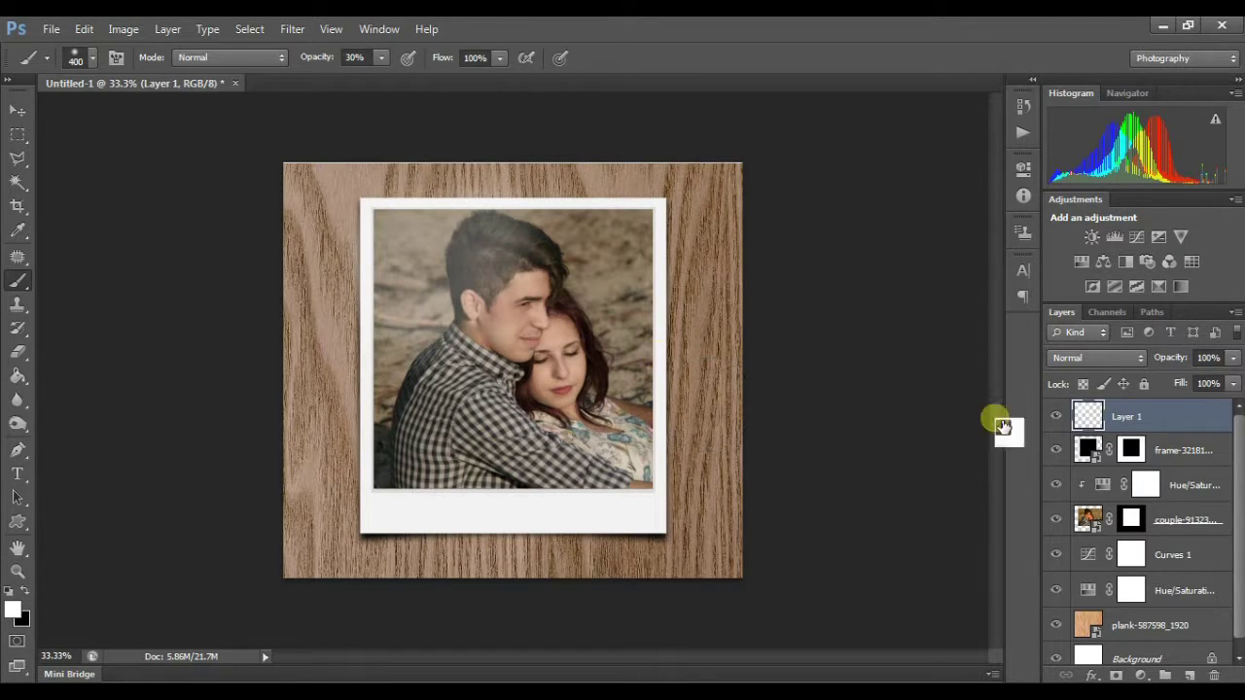
left_click_drag(1180, 447, 1195, 498)
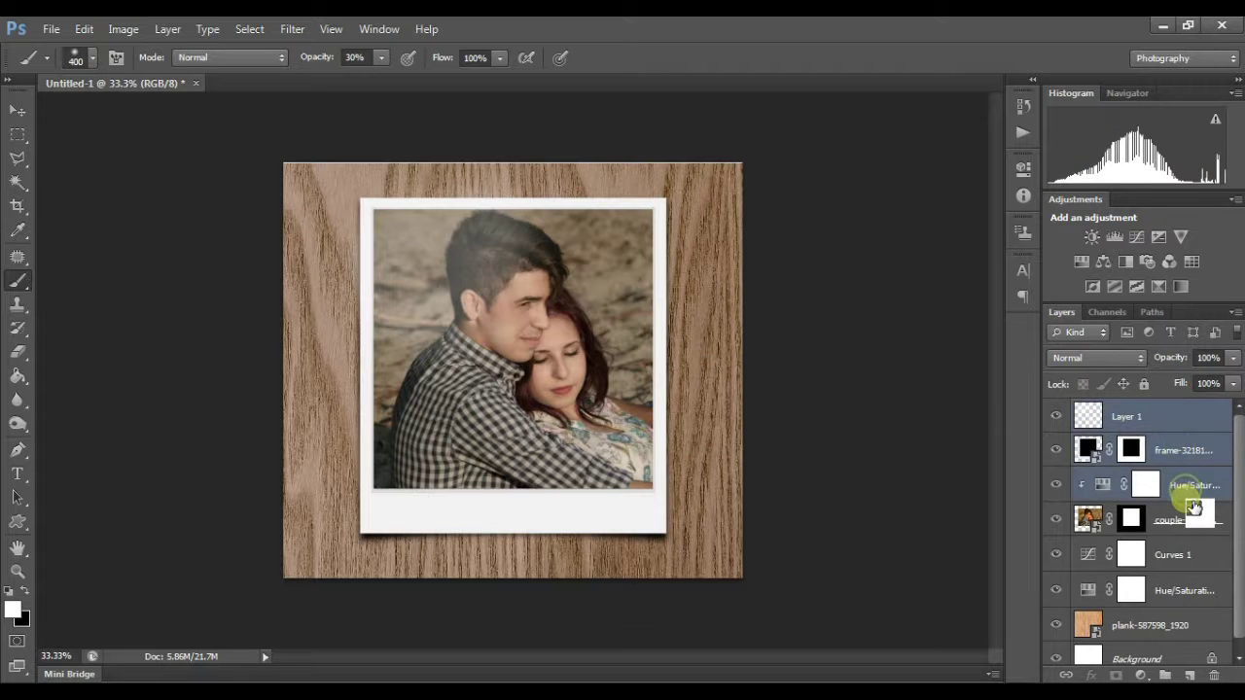
Step: Group the polaroid layers into Group 1 and duplicate it as Group 1 copy
mouse_move(1194, 498)
left_mouse_down()
mouse_move(1190, 554)
mouse_move(1099, 428)
left_mouse_up()
key("ctrl+g")
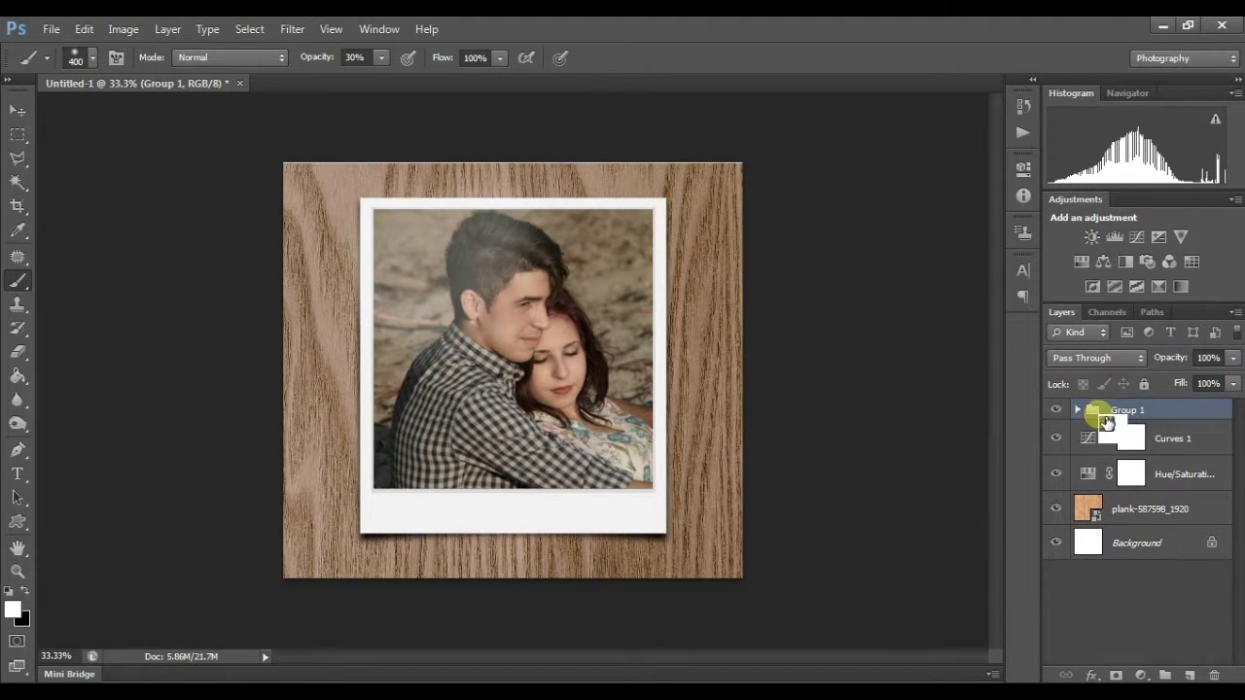
key("ctrl+j")
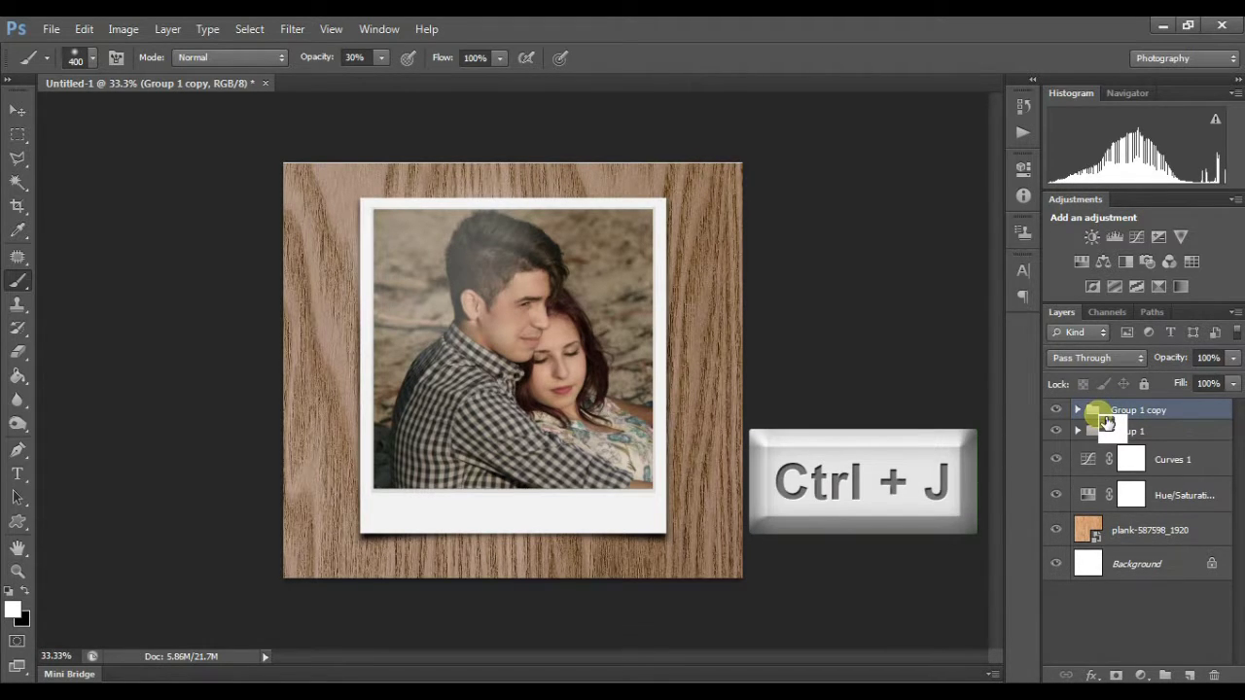
key("ctrl+t")
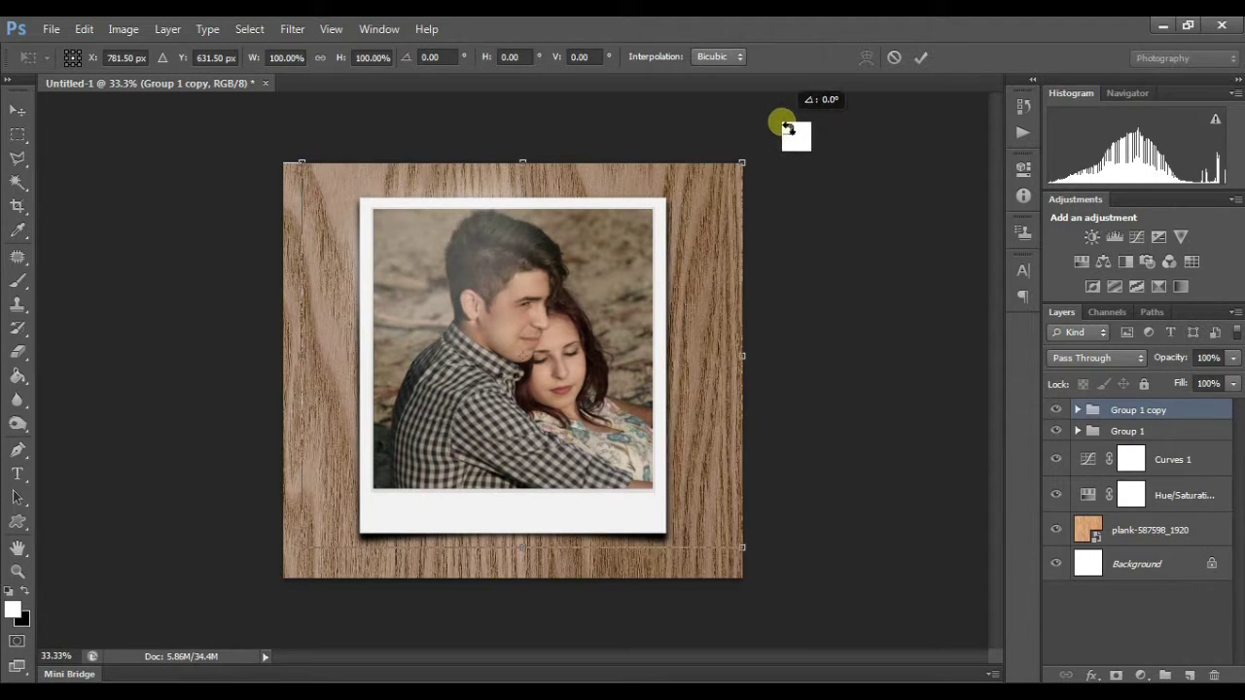
left_click_drag(798, 139, 749, 146)
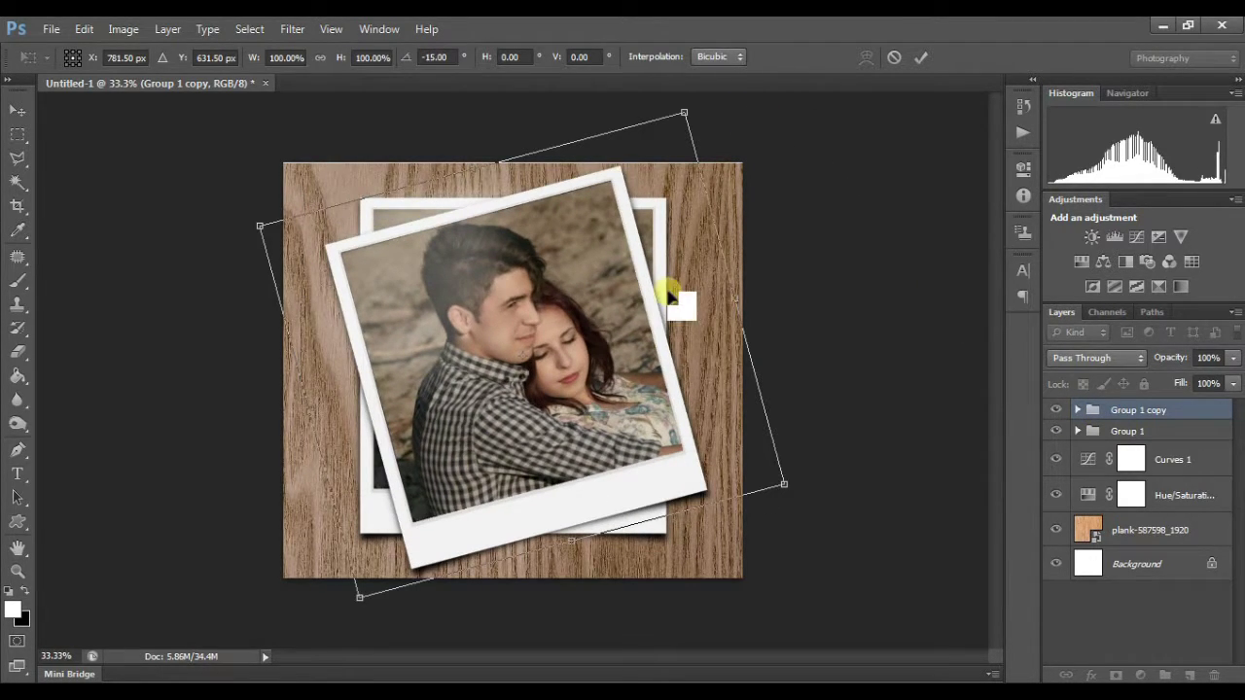
key("b")
key("Return")
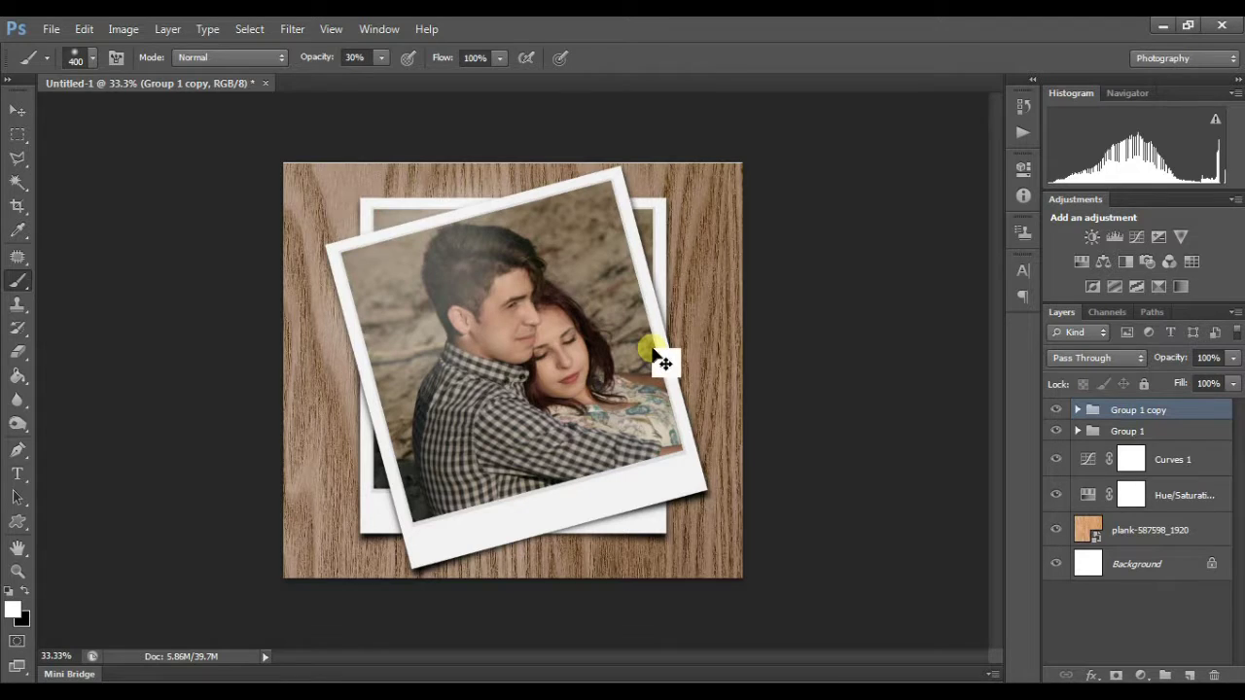
Step: Rotate Group 1 copy to about 7.08° and shift it up and to the left
key("ctrl+t")
left_click_drag(846, 584, 839, 628)
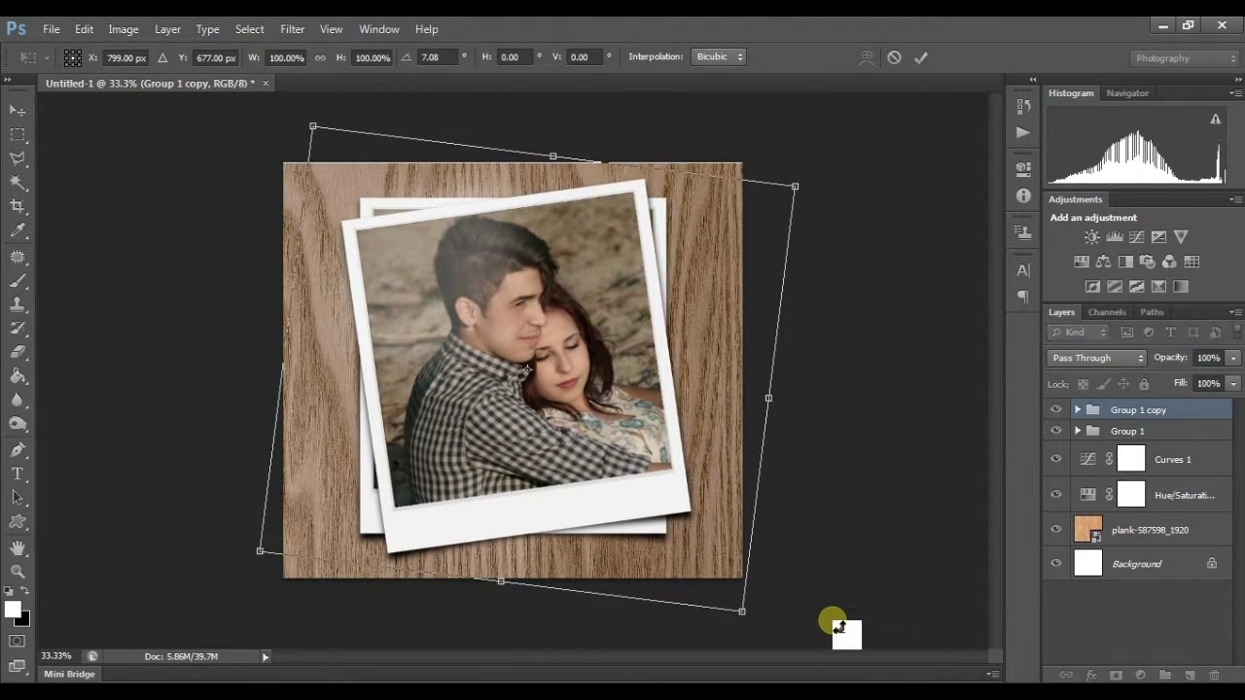
left_click_drag(586, 469, 576, 450)
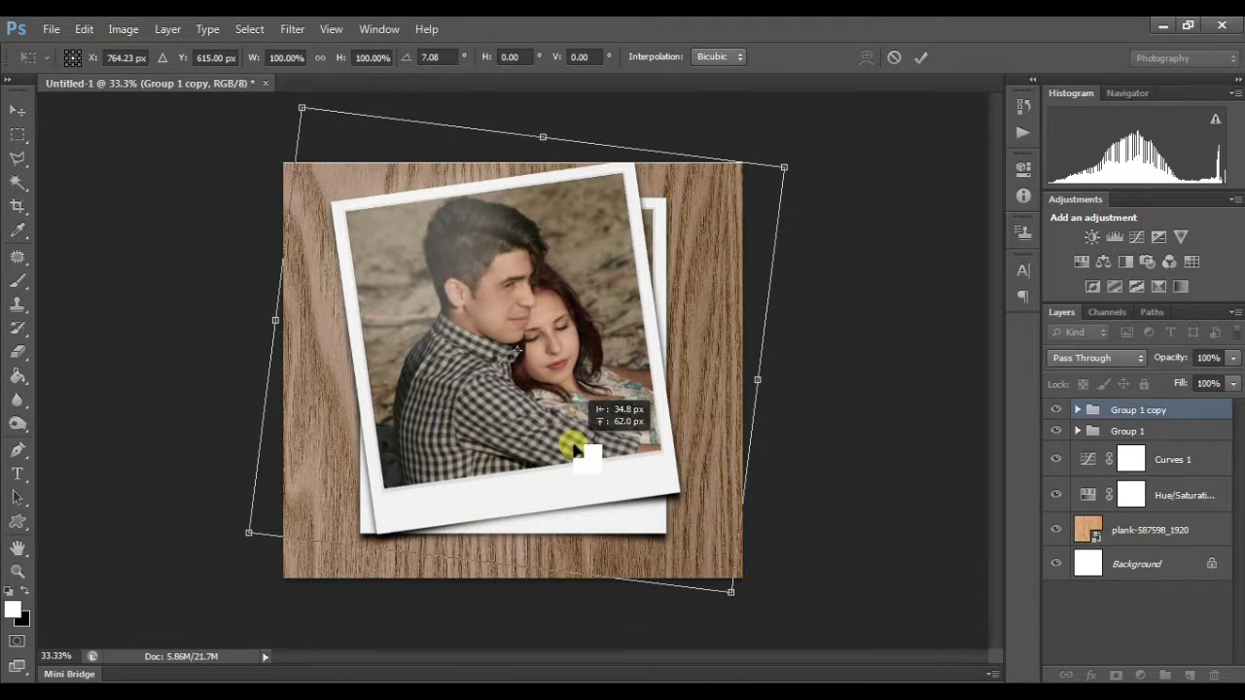
key("b")
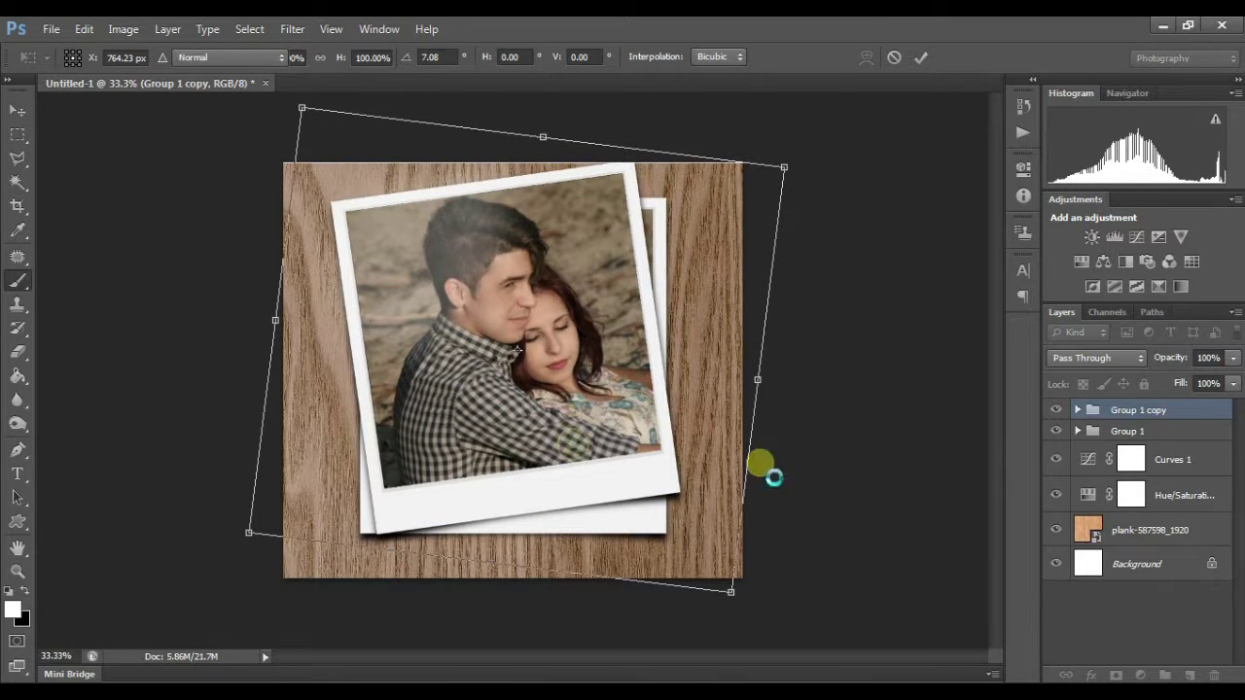
left_click(1131, 440)
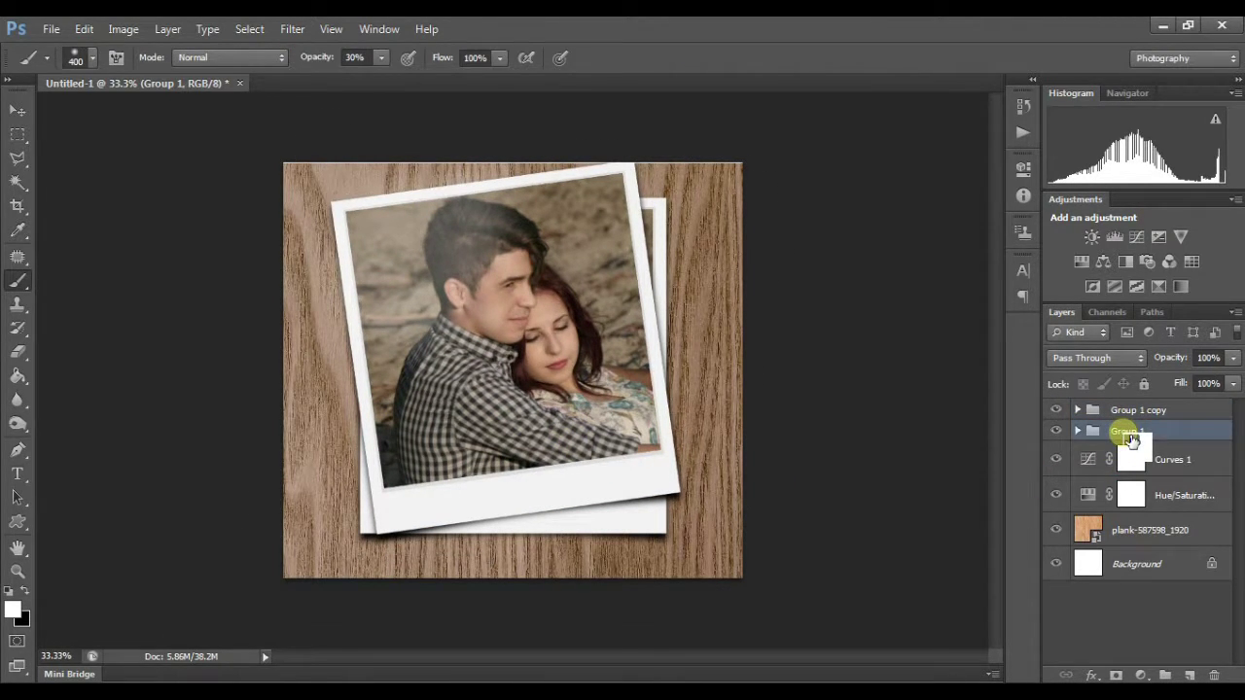
Step: Move the back polaroid (Group 1) down about 51 px
key("ctrl+t")
left_click_drag(624, 295, 623, 312)
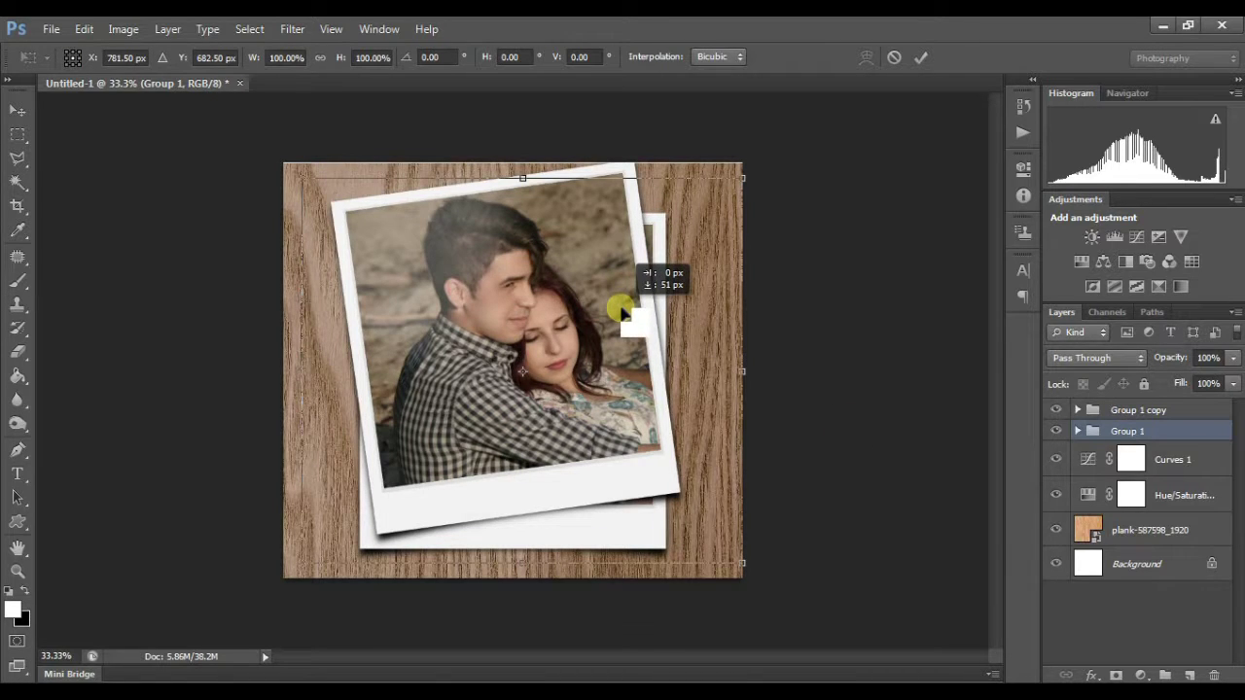
key("Return")
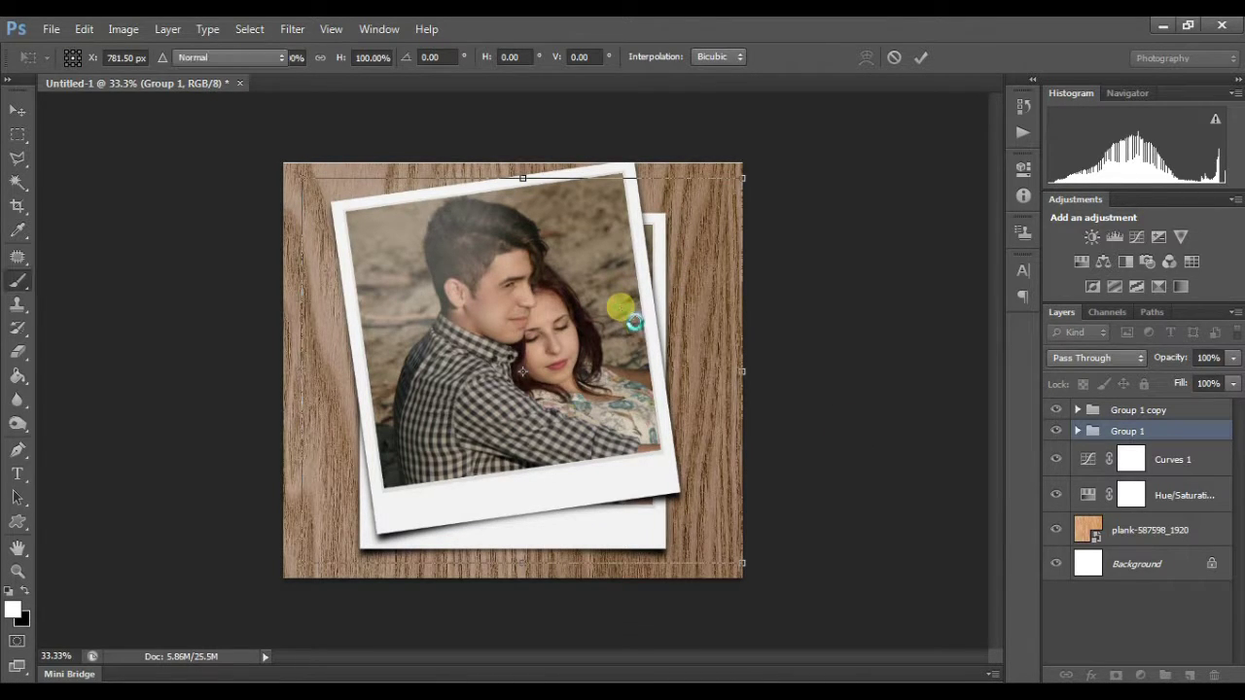
key("b")
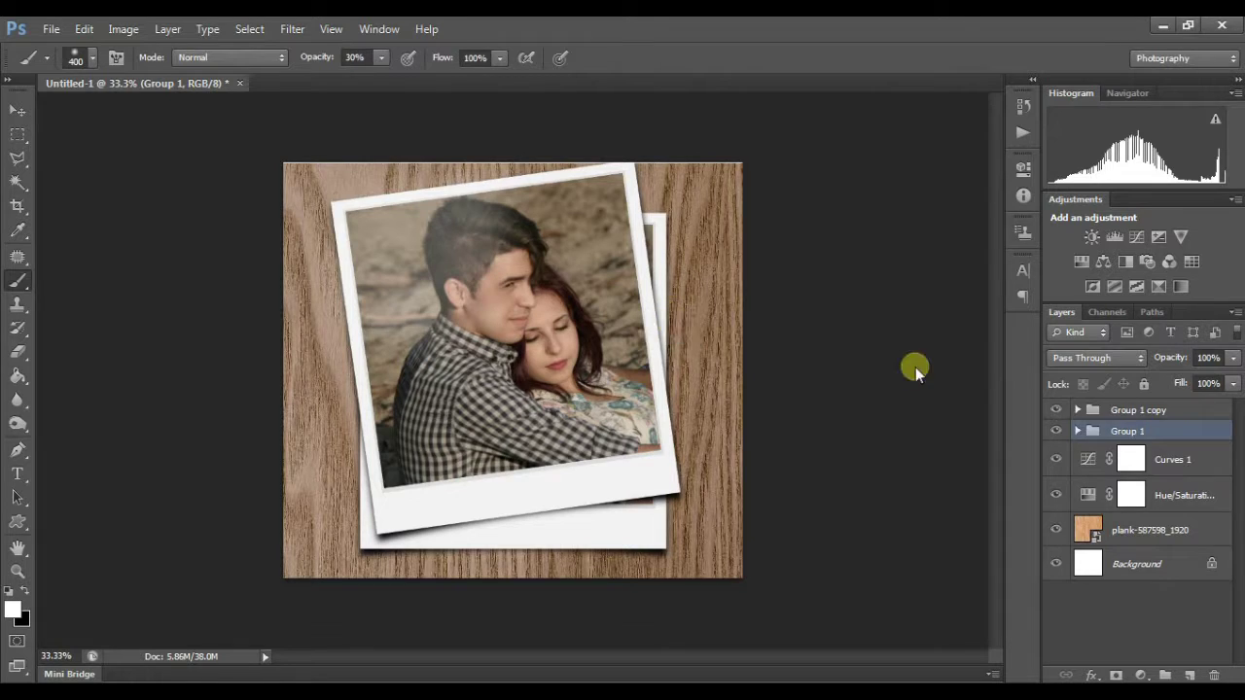
Step: Select both polaroid groups, nudge their position, and scale them together to about 92%
left_click(1138, 410, "ctrl")
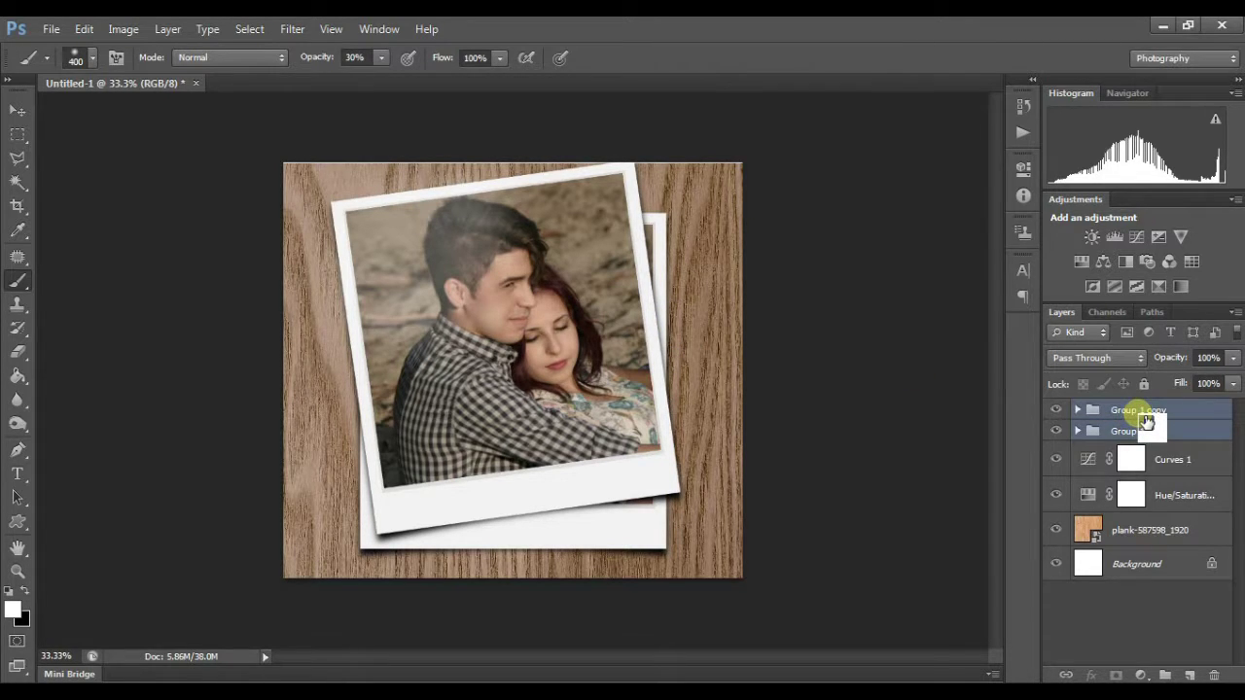
key("ctrl+t")
key("Down")
key("Down")
key("Down")
key("Down")
key("Down")
key("Down")
key("Down")
key("Down")
key("Down")
key("Down")
key("Down")
key("Down")
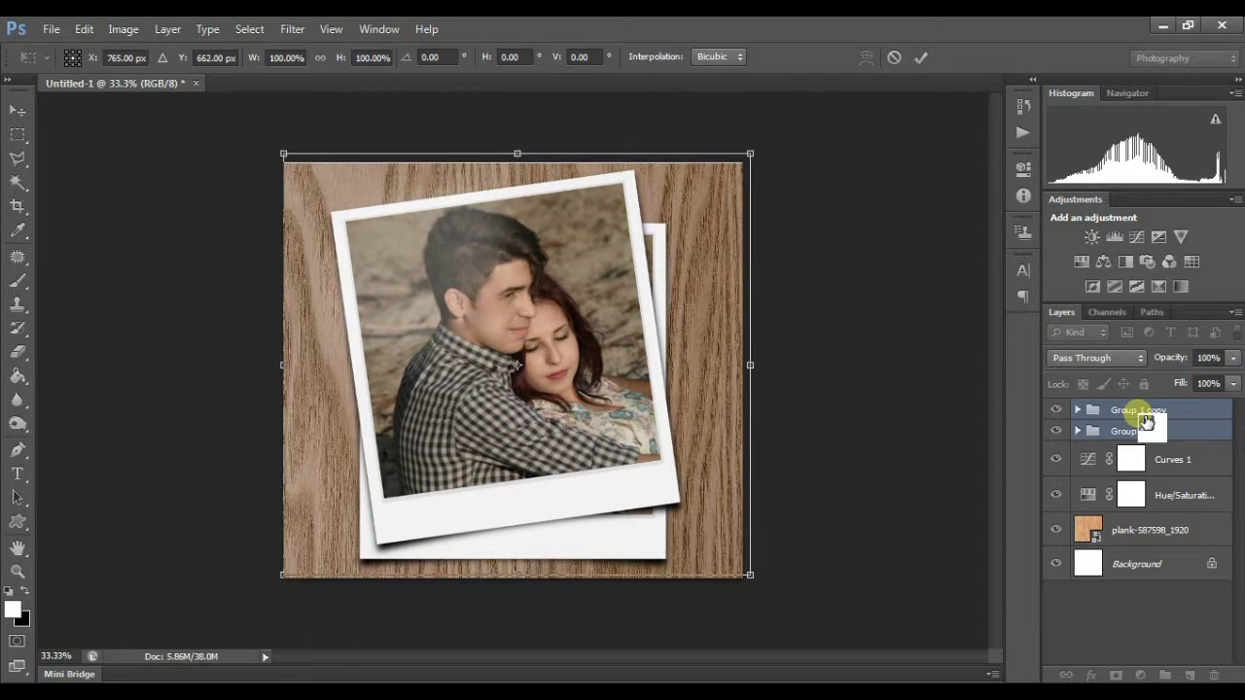
key("Up")
key("Up")
key("Up")
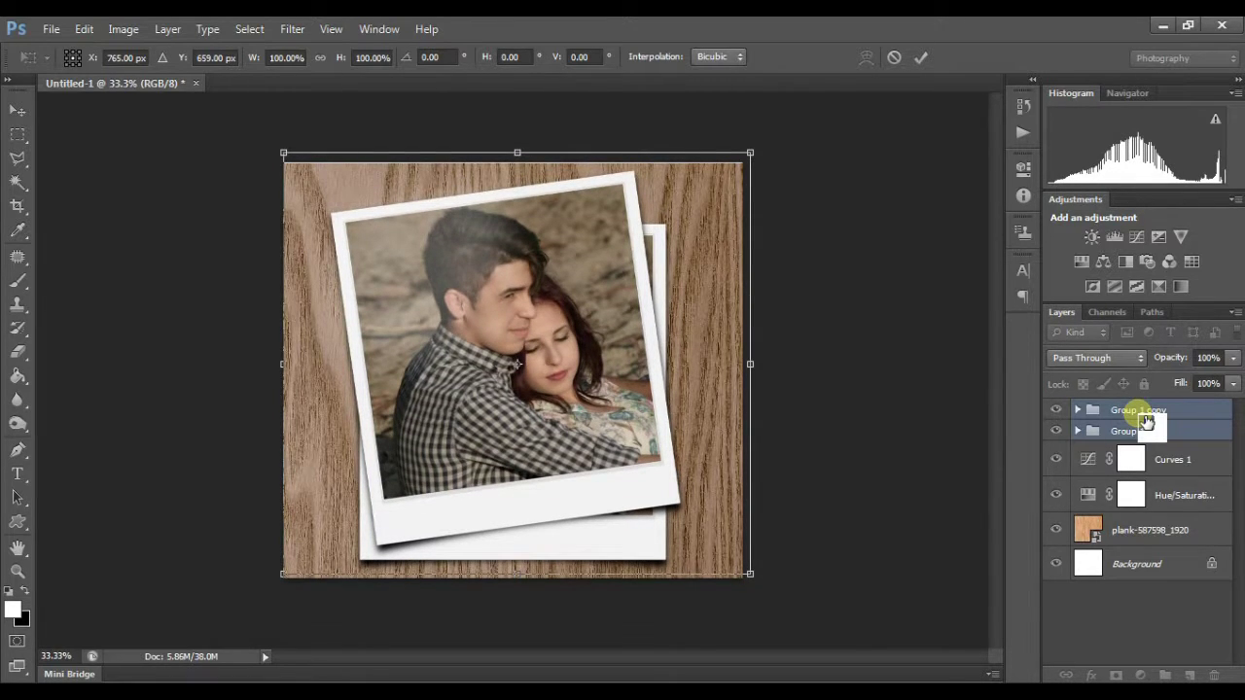
key("b")
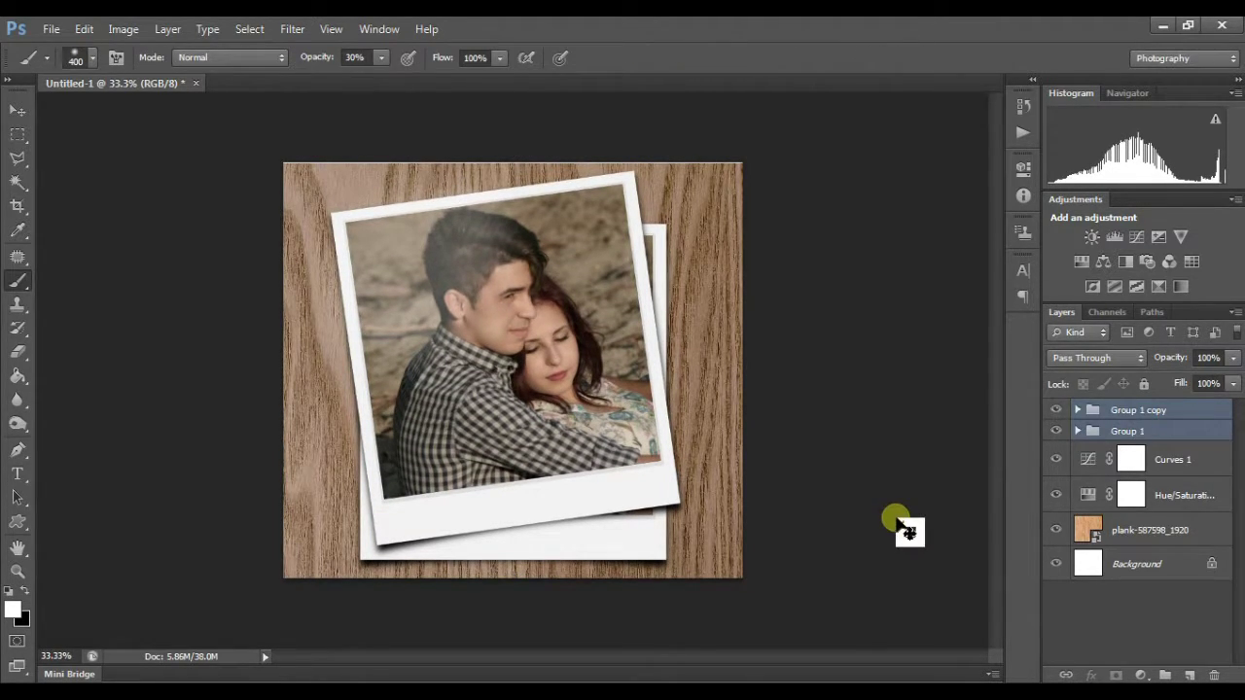
key("ctrl+t")
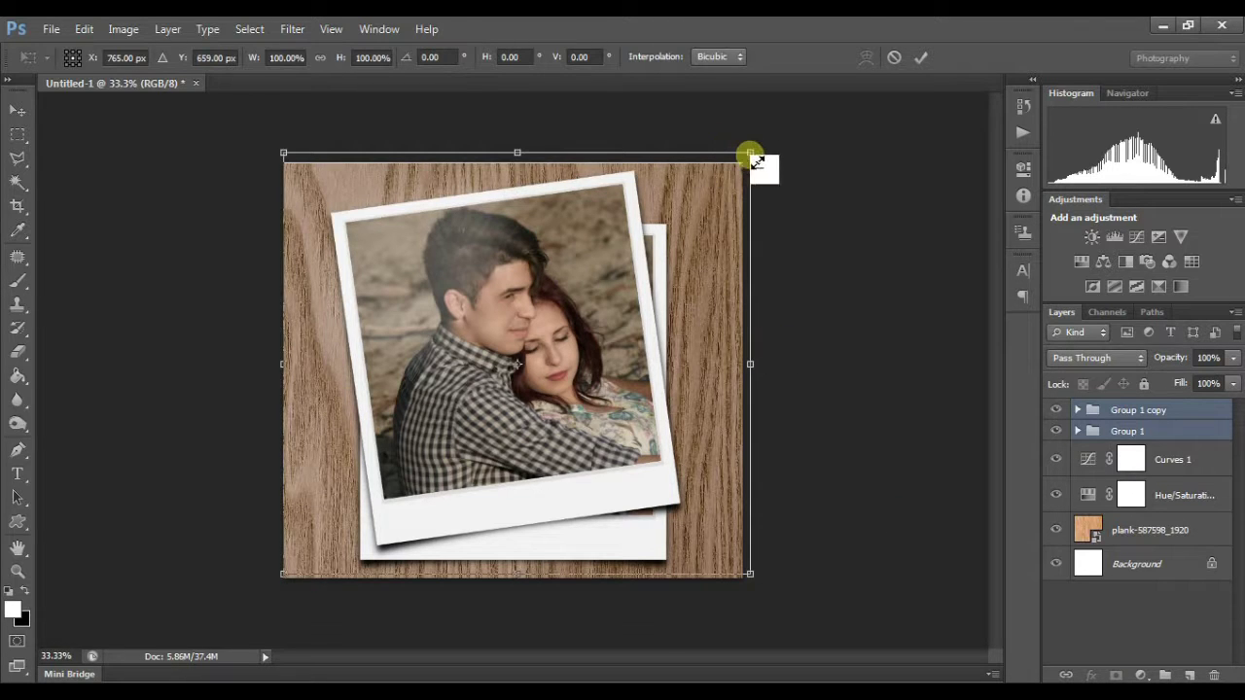
left_click_drag(737, 170, 738, 180)
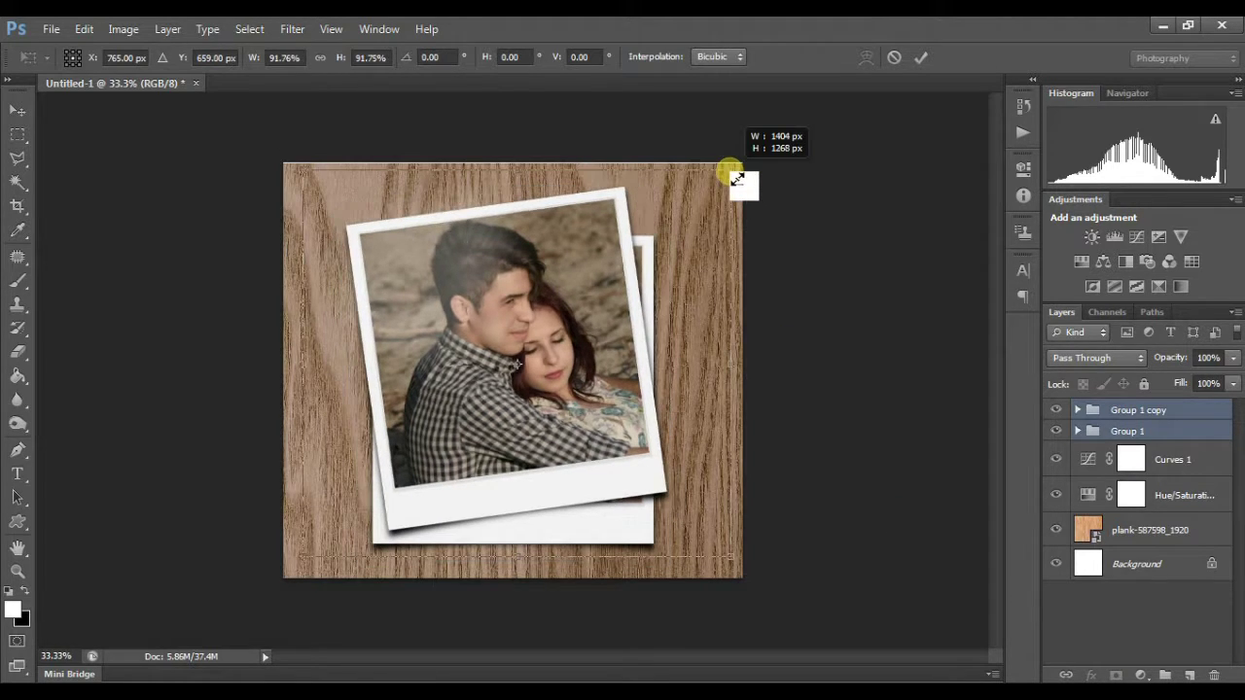
key("b")
double_click(578, 289)
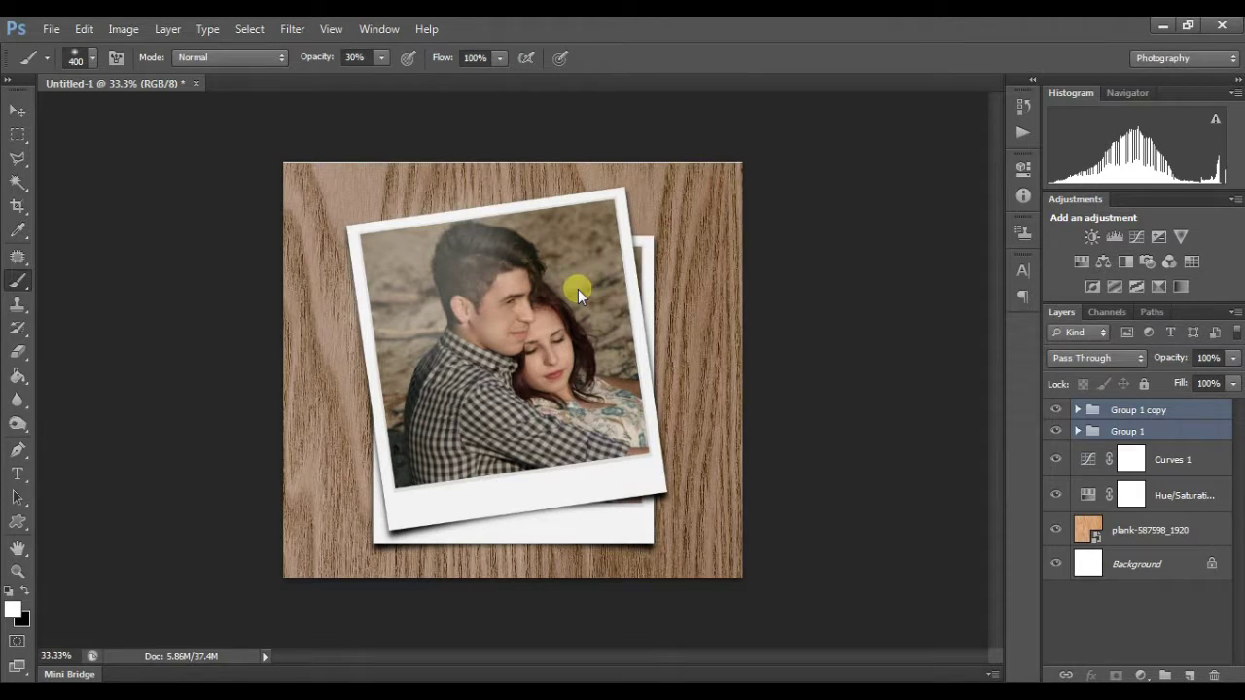
left_click_drag(1106, 411, 1110, 413)
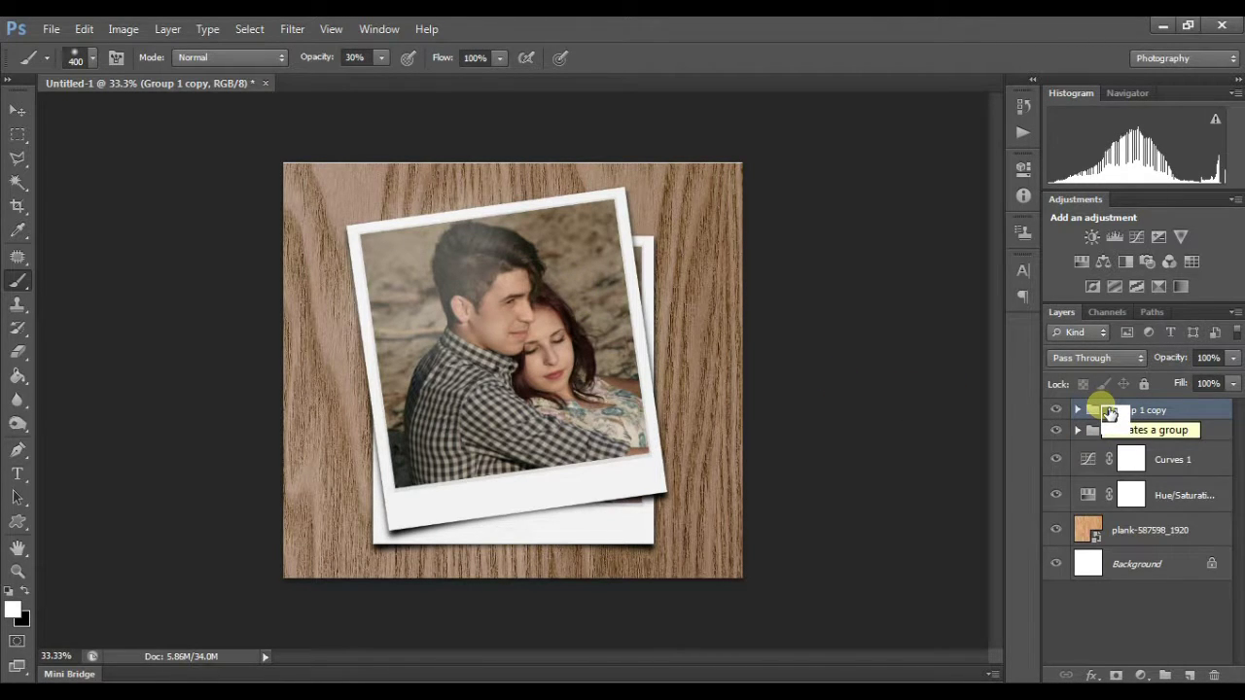
Step: Create a new top layer filled solid white and bring up Lens Correction for it
left_click(1188, 674)
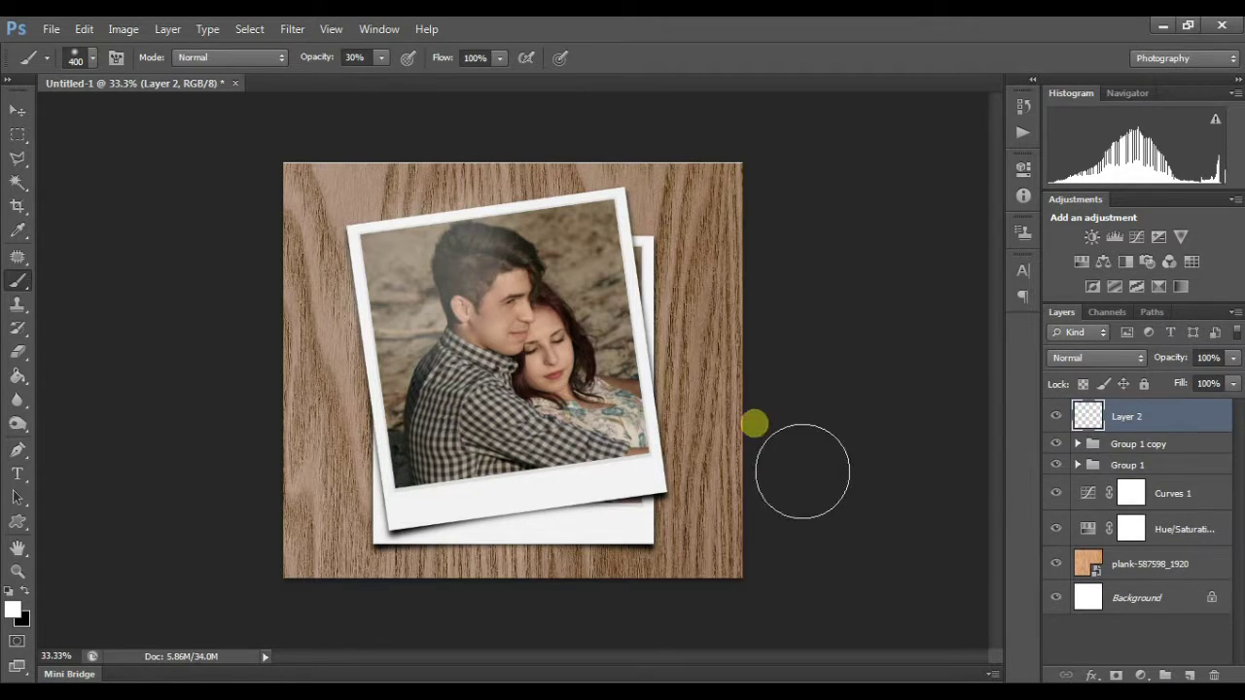
mouse_move(1151, 429)
left_mouse_down()
mouse_move(667, 414)
mouse_move(710, 455)
left_mouse_up()
key("i")
key("shift+BackSpace")
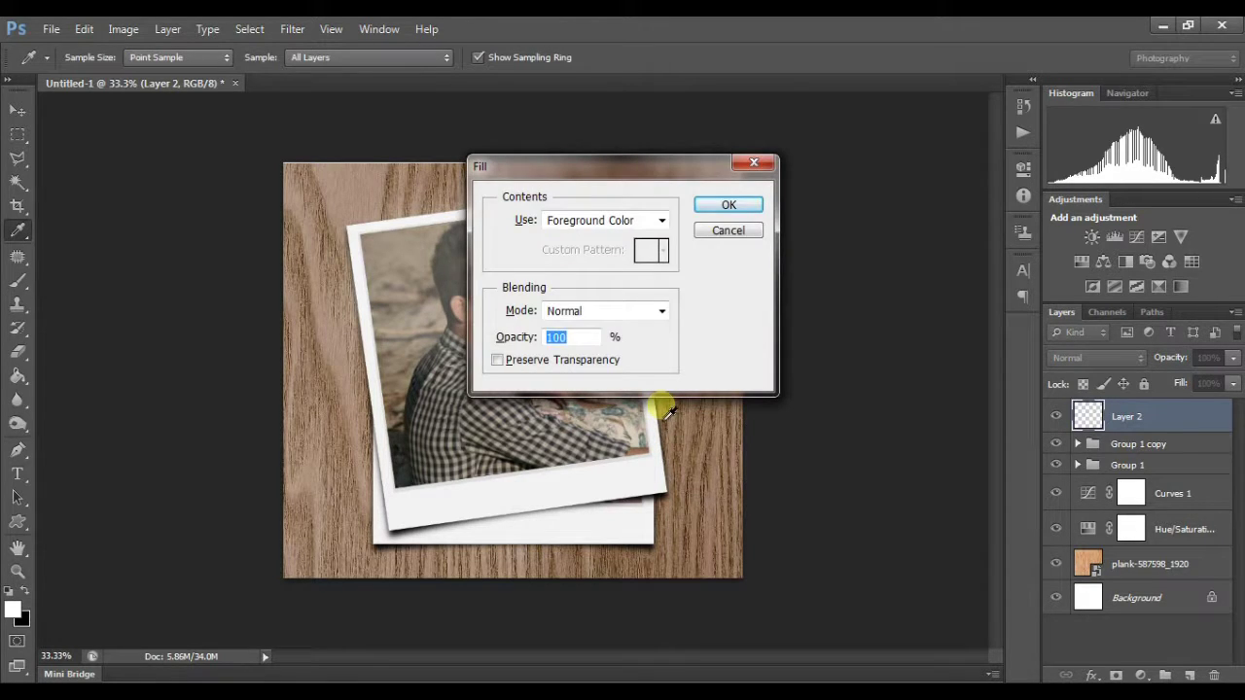
left_click(713, 210)
key("b")
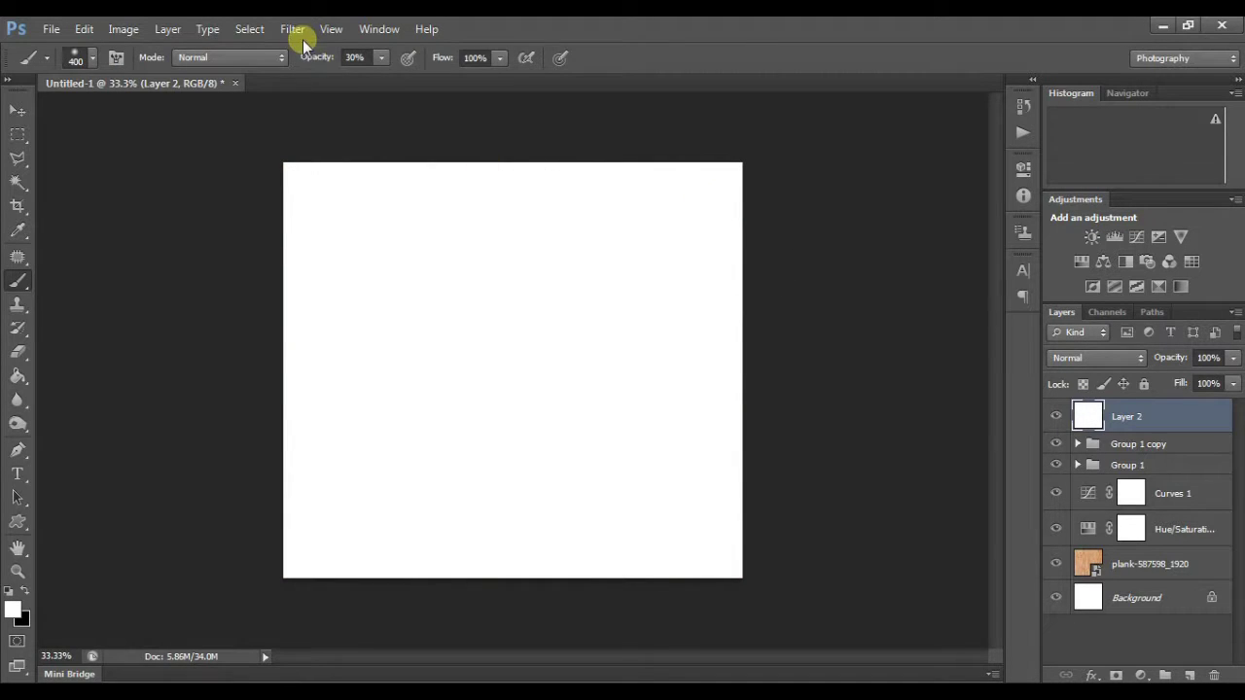
left_click(294, 29)
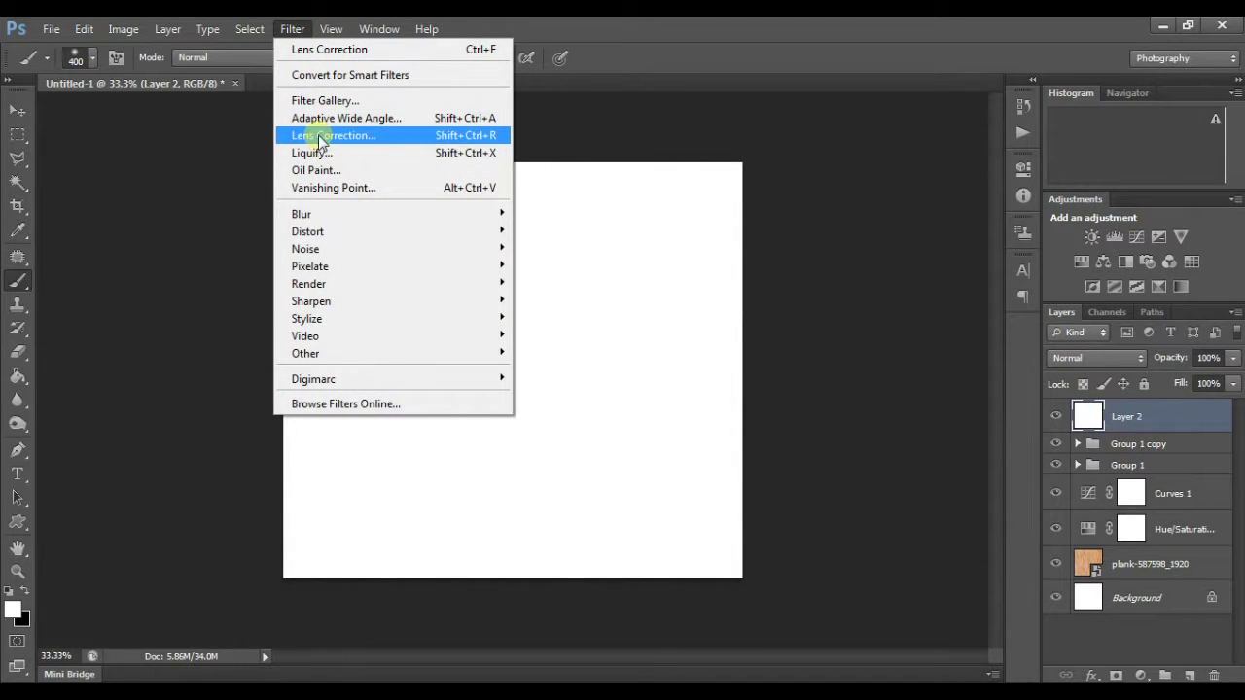
left_click(320, 141)
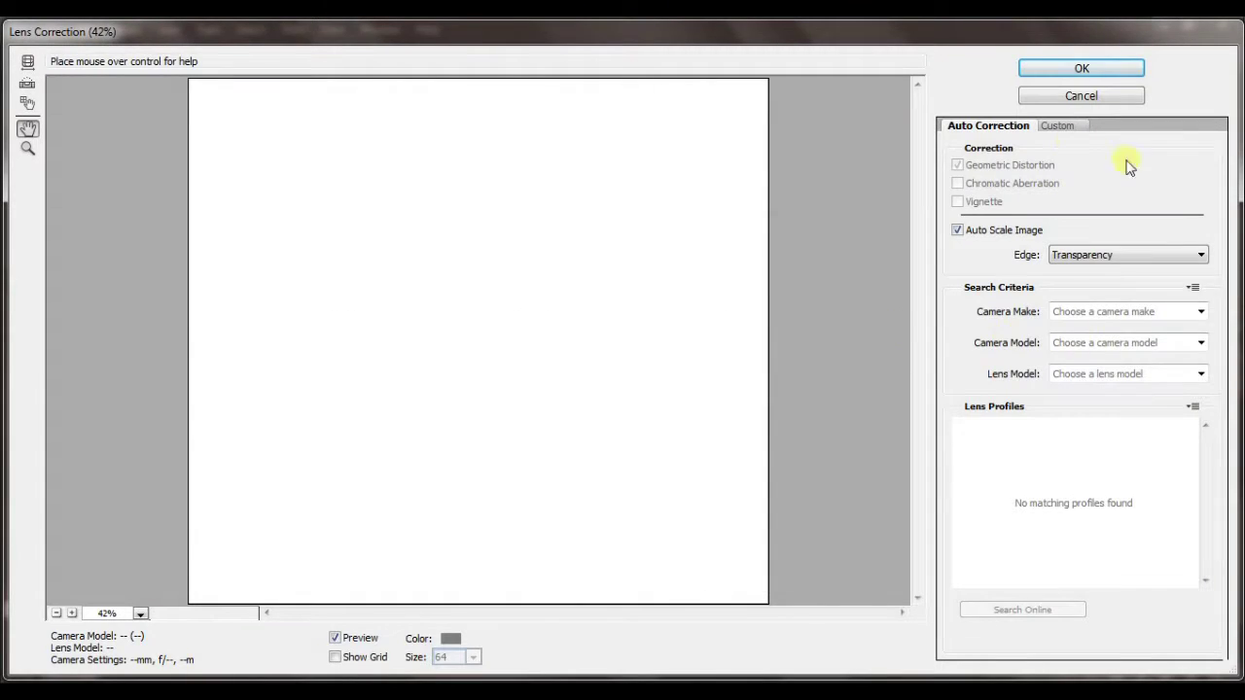
Step: Apply a custom Lens Correction vignette with amount -22 and midpoint +17
left_click(1058, 126)
left_click_drag(1071, 413, 1038, 409)
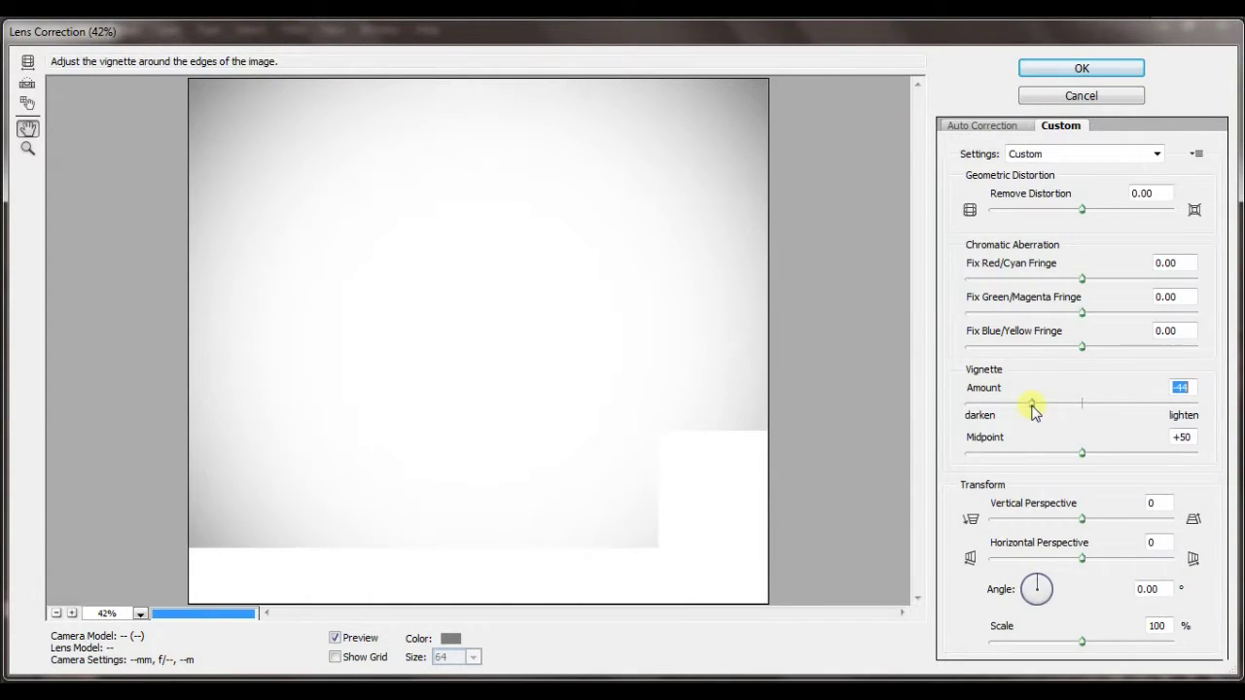
left_click(1032, 453)
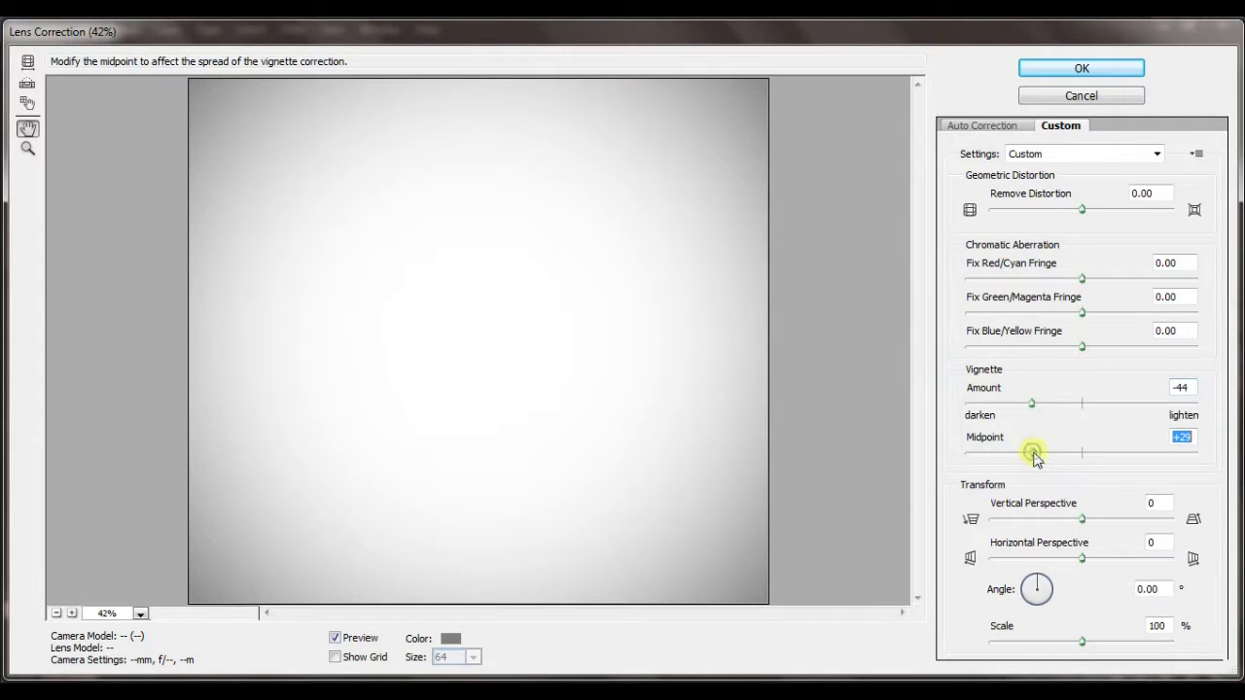
mouse_move(1033, 403)
left_mouse_down()
mouse_move(1080, 403)
mouse_move(1058, 405)
left_mouse_up()
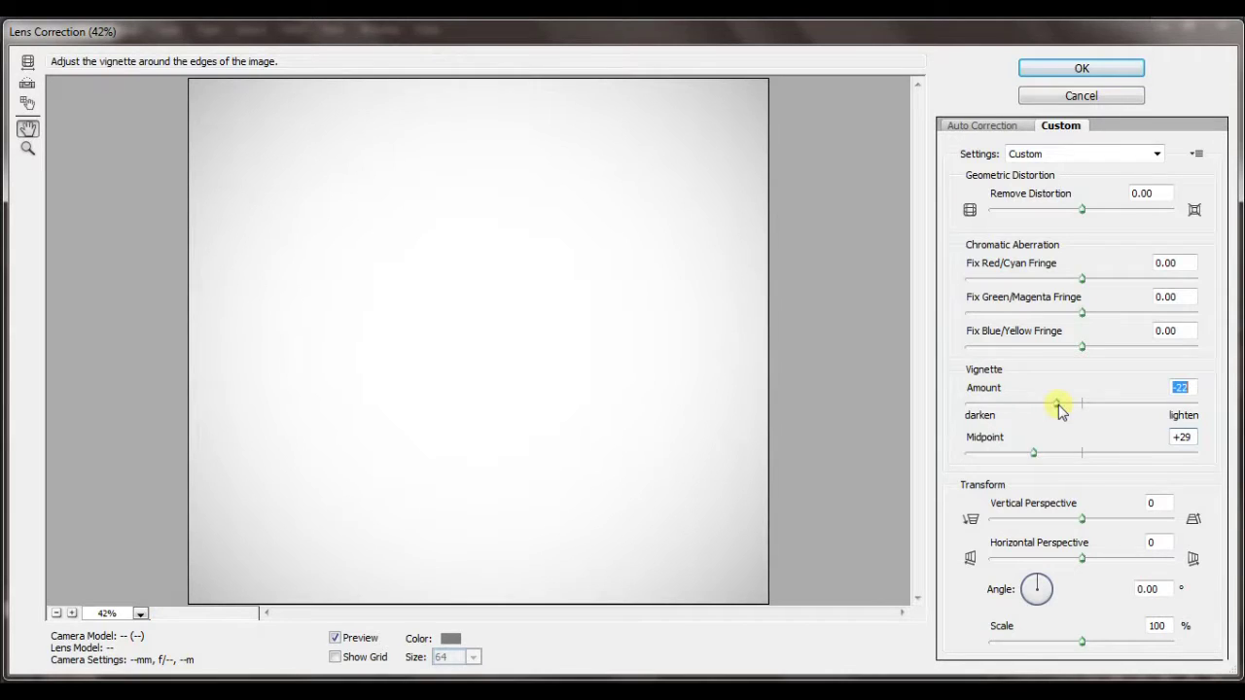
left_click_drag(1037, 454, 1006, 453)
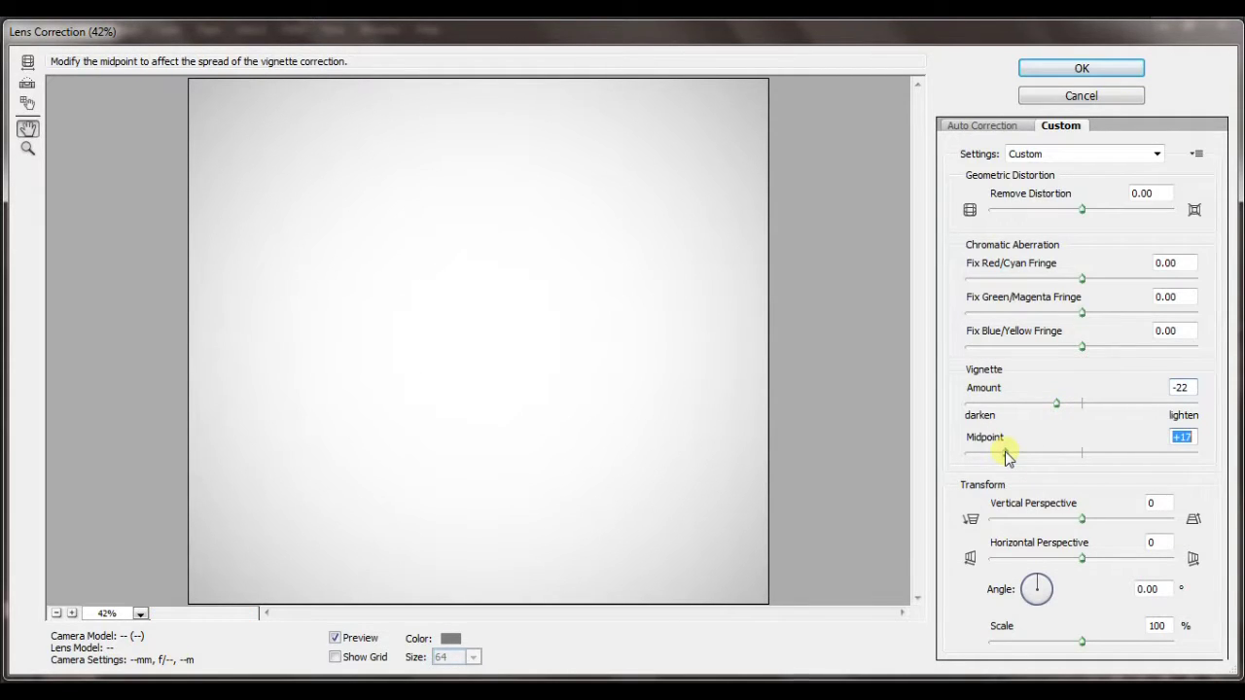
left_click(1039, 69)
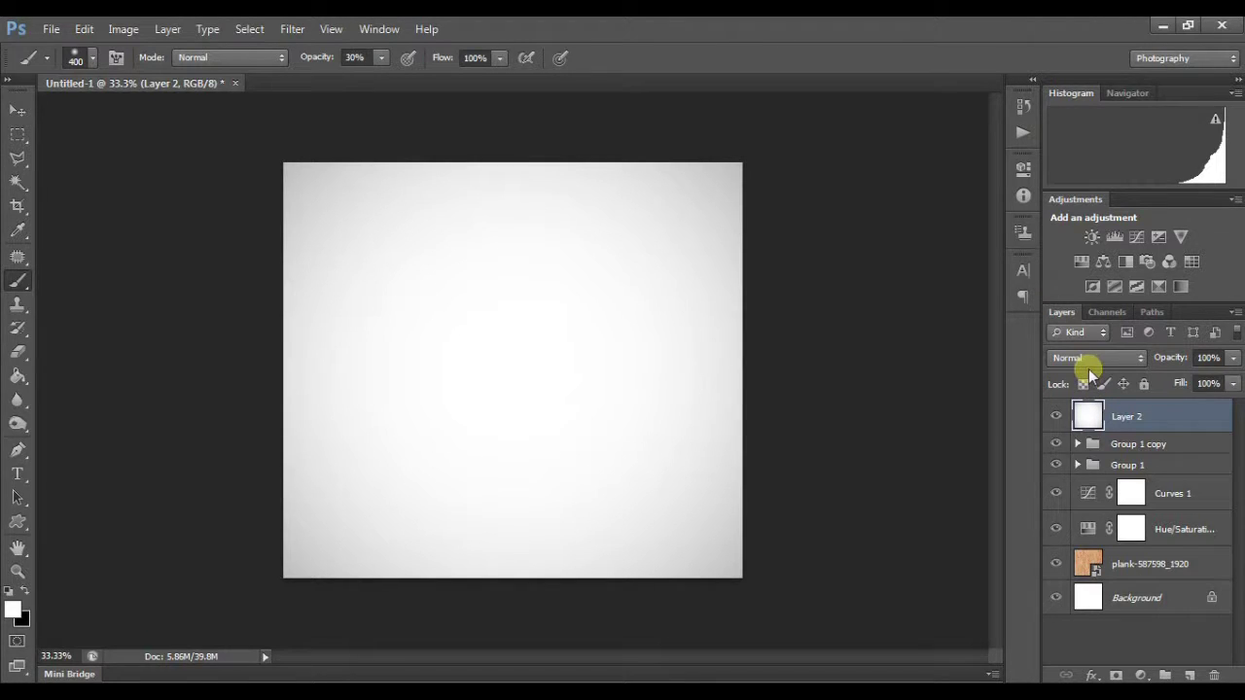
Step: Set Layer 2's blend mode to Multiply, toggling its visibility to compare
key("ctrl+z")
key("ctrl+z")
left_click(1091, 360)
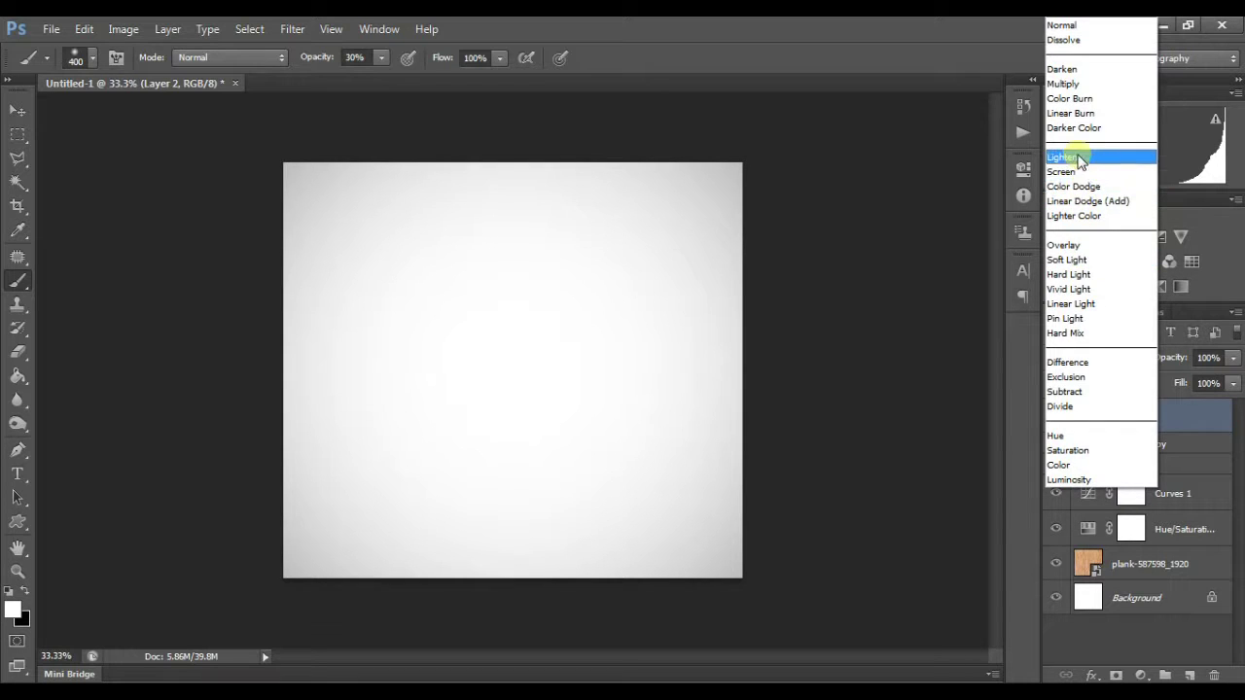
left_click(1080, 85)
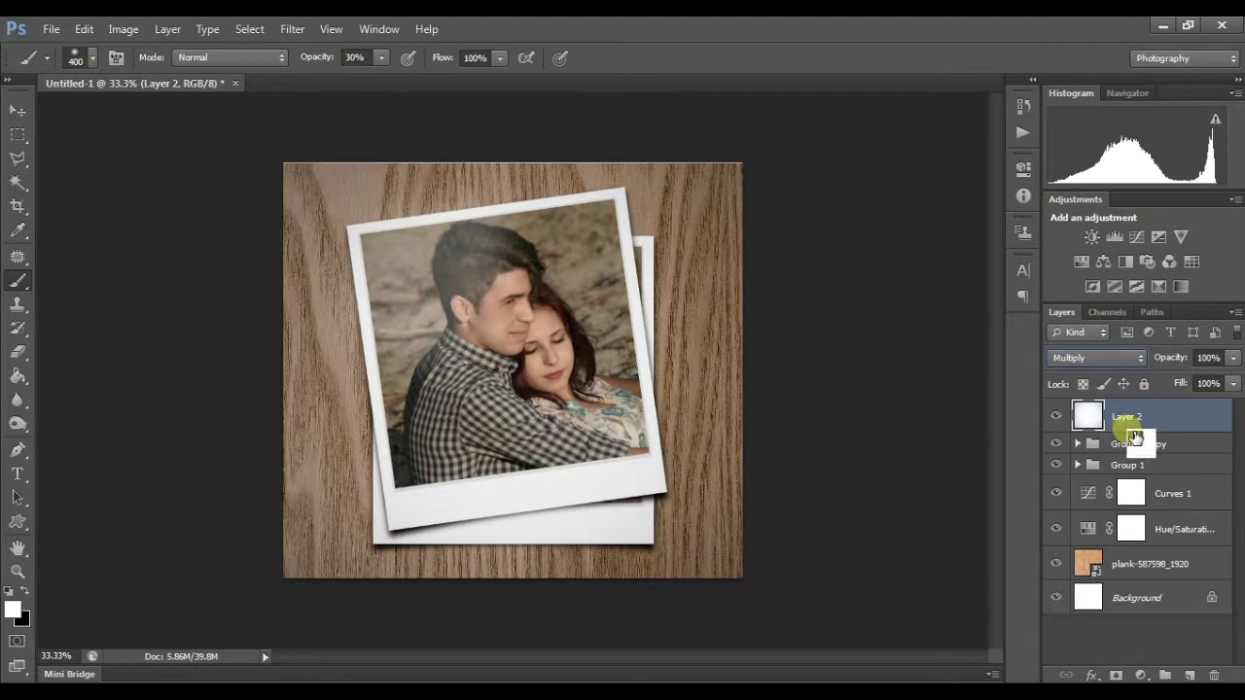
left_click(1057, 417)
left_click(1057, 418)
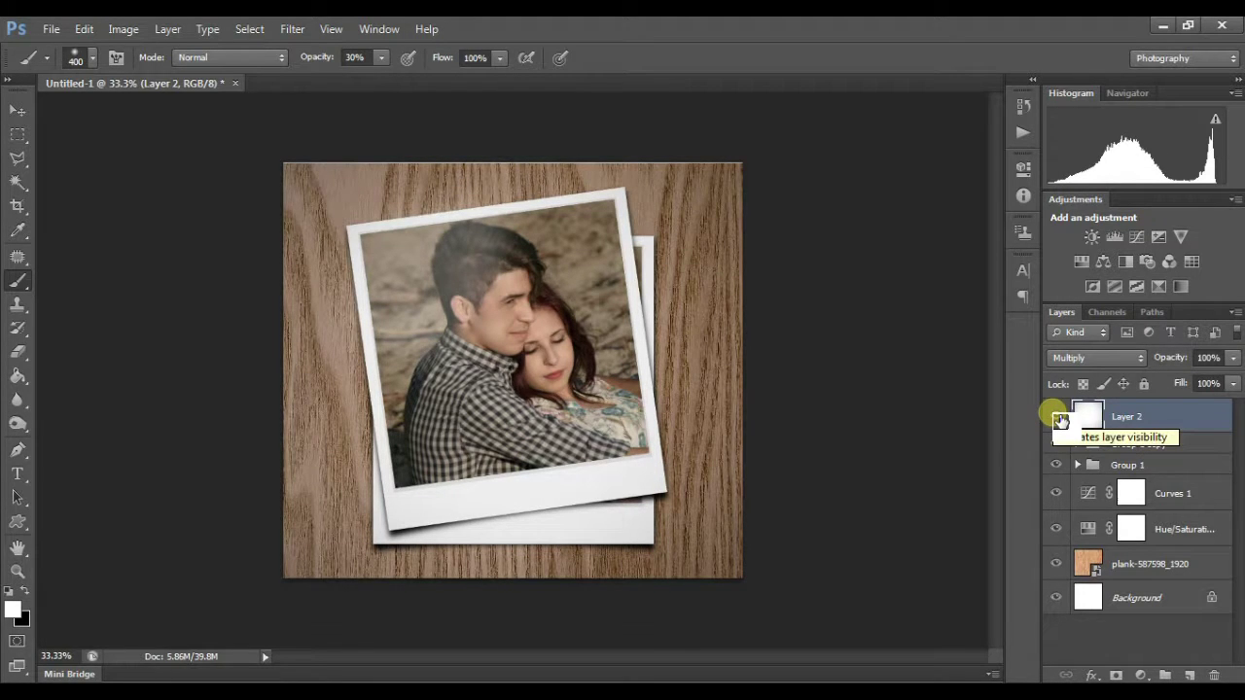